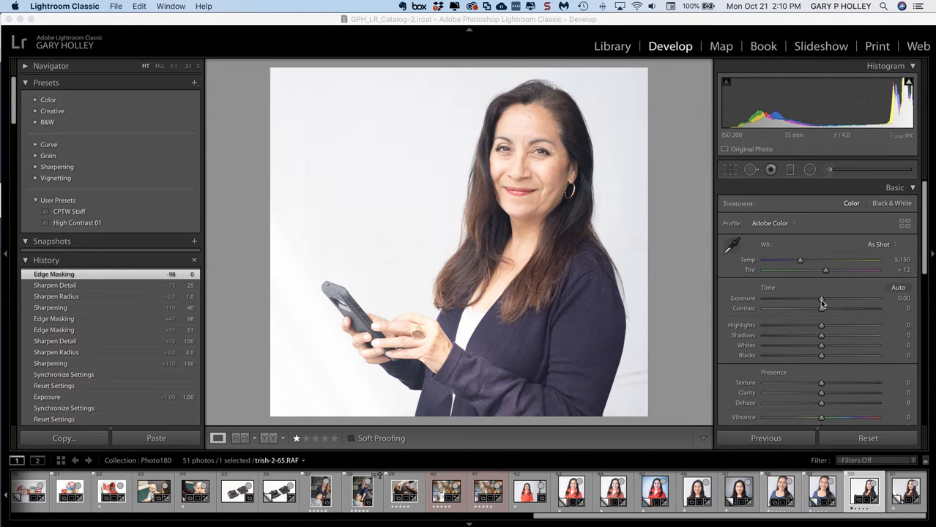
mouse_move(820, 298)
mouse_down()
mouse_move(869, 300)
mouse_move(813, 298)
mouse_up()
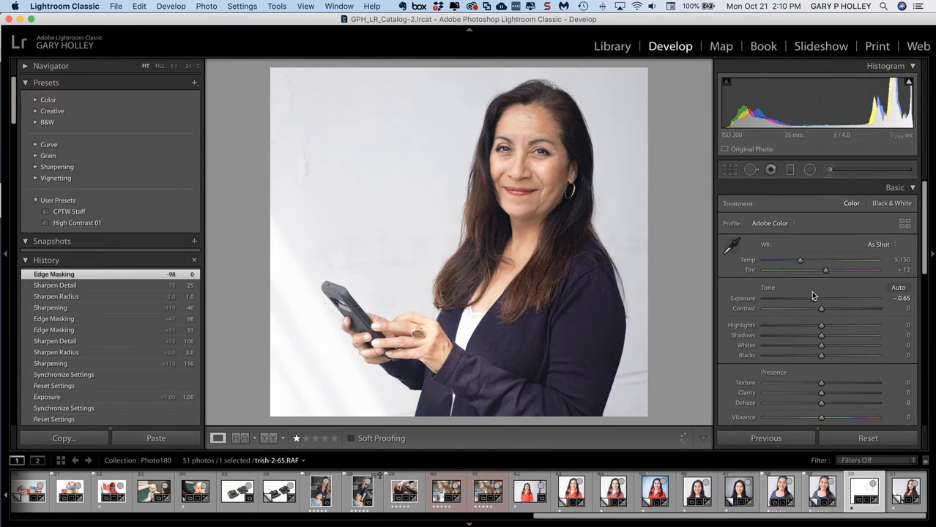
key(super+z)
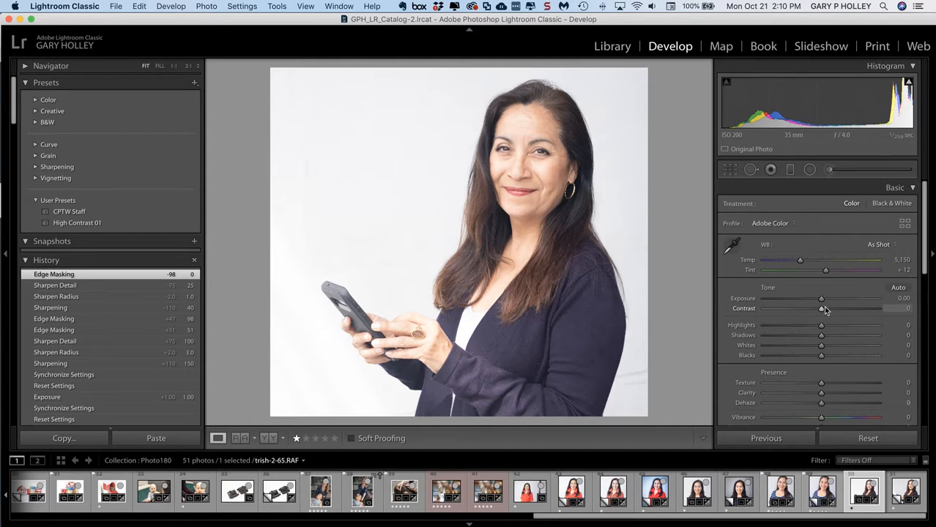
mouse_move(821, 301)
mouse_down()
mouse_move(836, 297)
mouse_move(793, 297)
mouse_move(834, 298)
mouse_move(805, 300)
mouse_up()
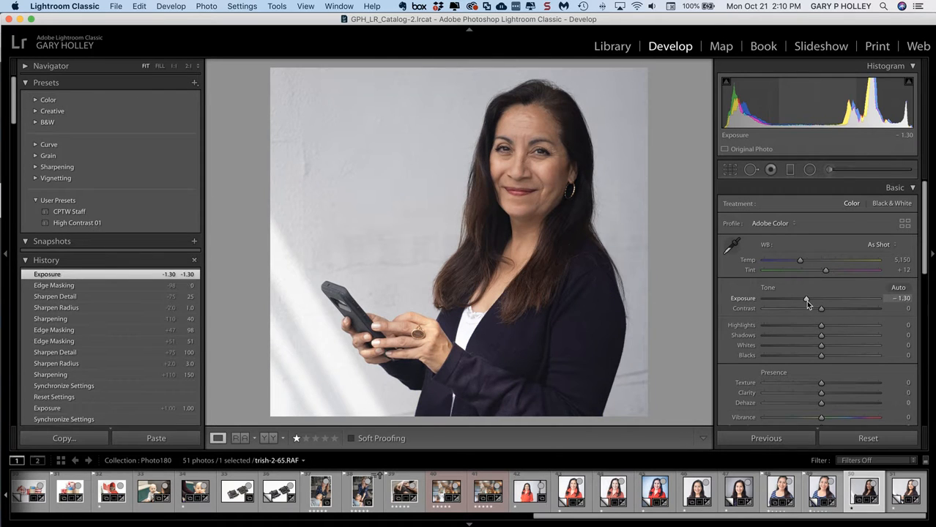
key(super+z)
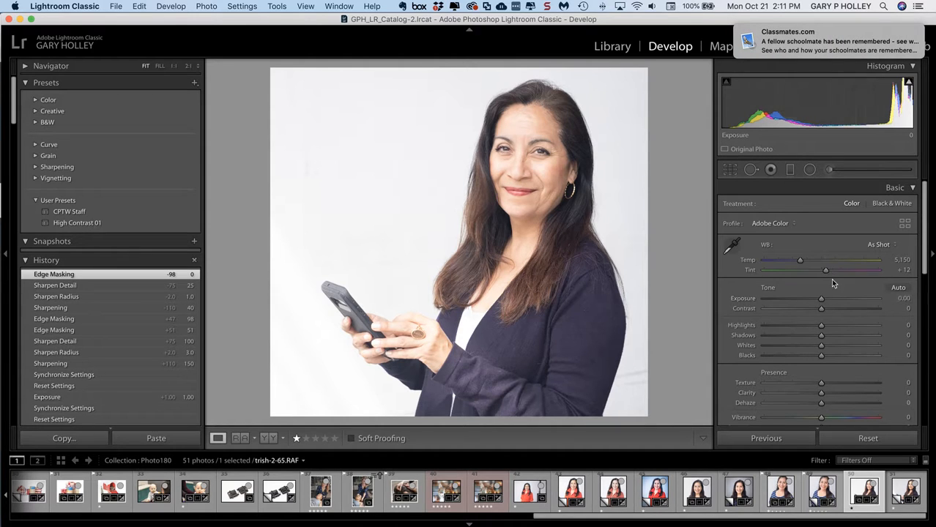
mouse_move(751, 25)
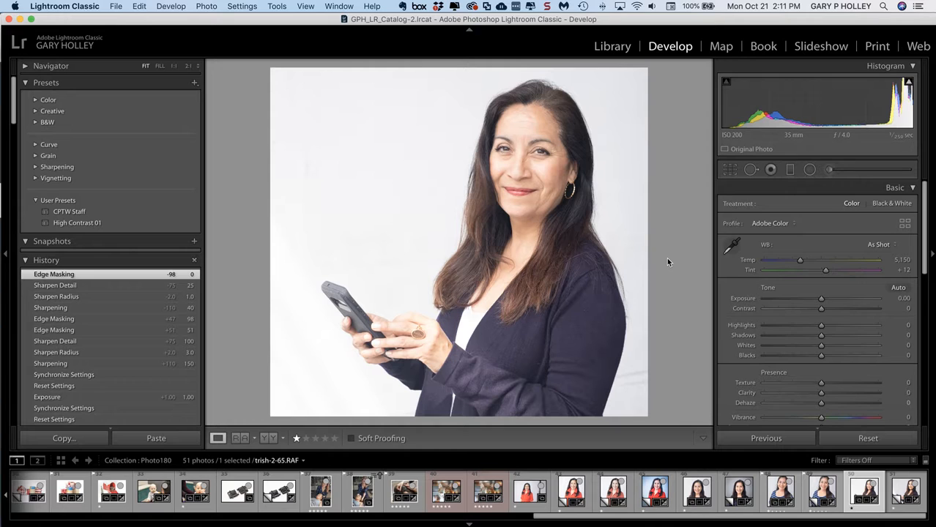
Raise Exposure to +2.90 while previewing the clipped highlights in the portrait
key(alt)
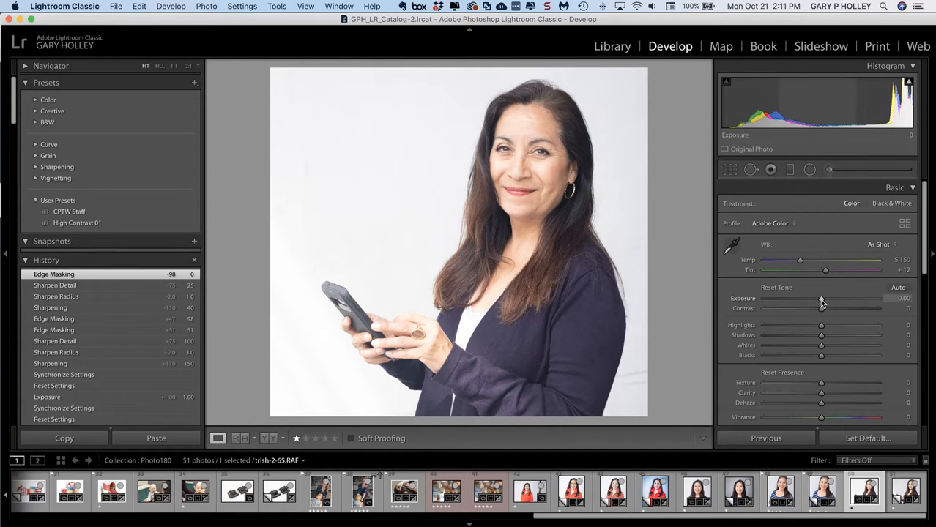
drag(821, 300, 853, 299)
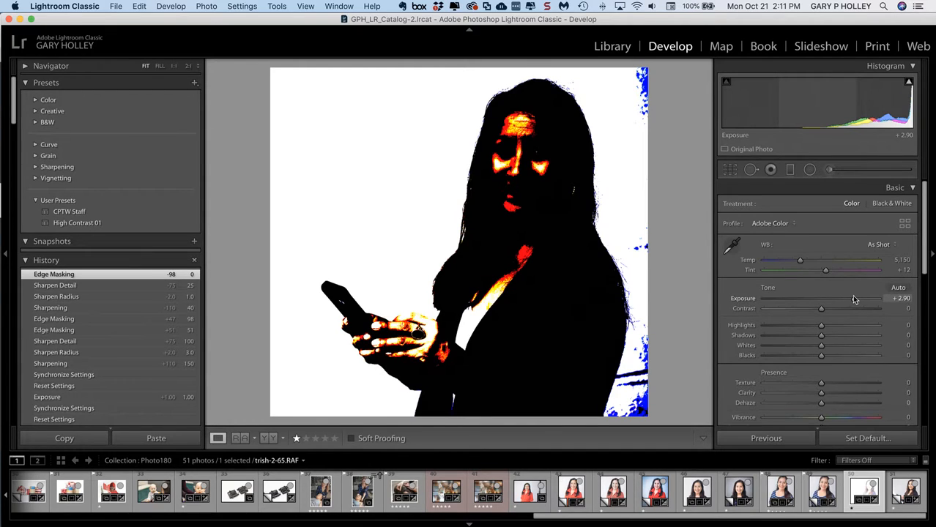
drag(853, 300, 852, 295)
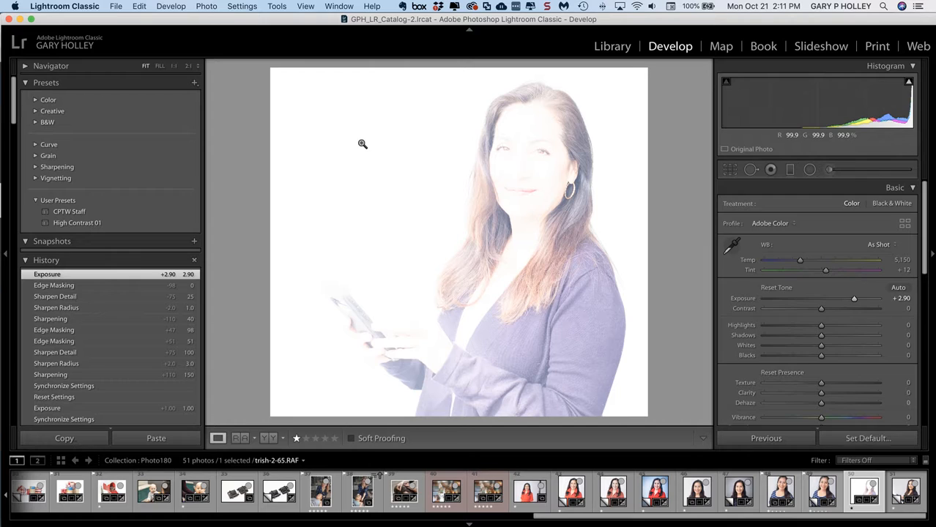
Turn on the highlight clipping warning and set the portrait's Exposure to −0.75
click(909, 83)
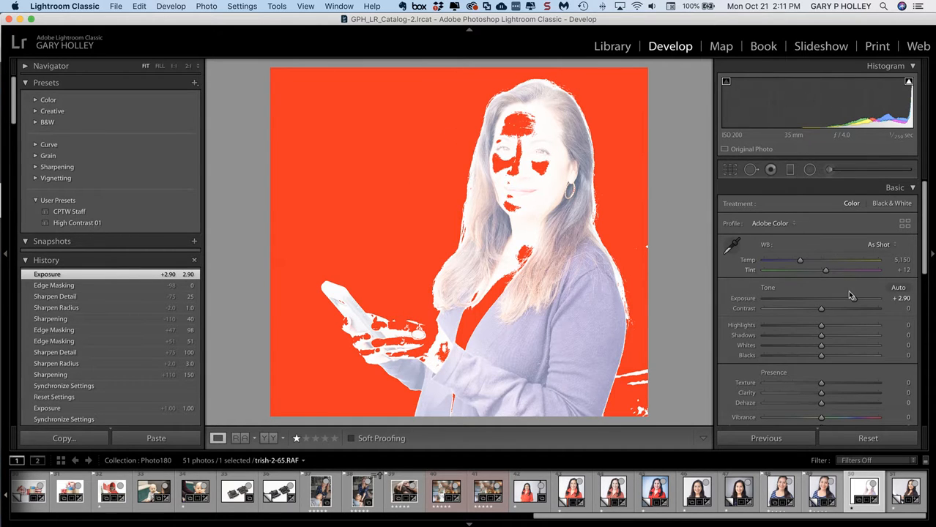
drag(854, 298, 812, 300)
Lower Highlights to −4 to recover the clipped patch on the white top, and compare the photo with and without the change
key(alt)
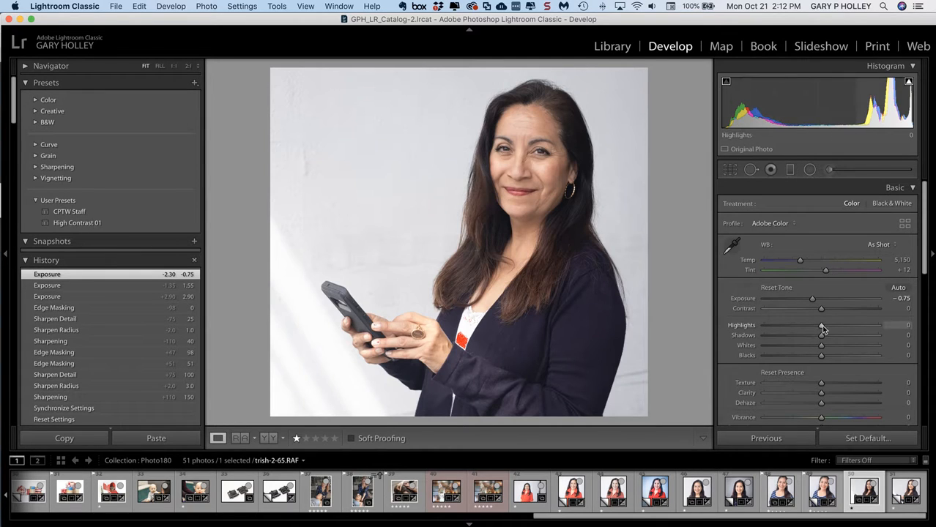
alt+click(821, 330)
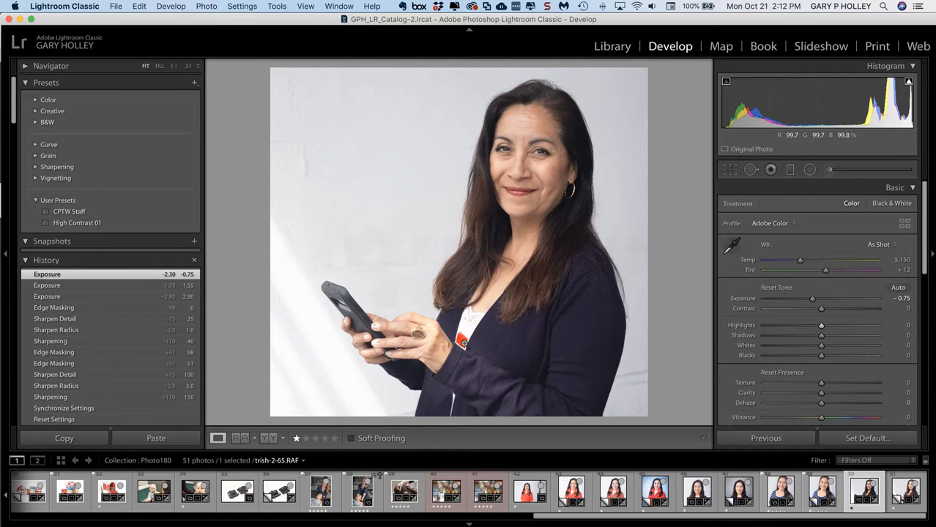
click(909, 83)
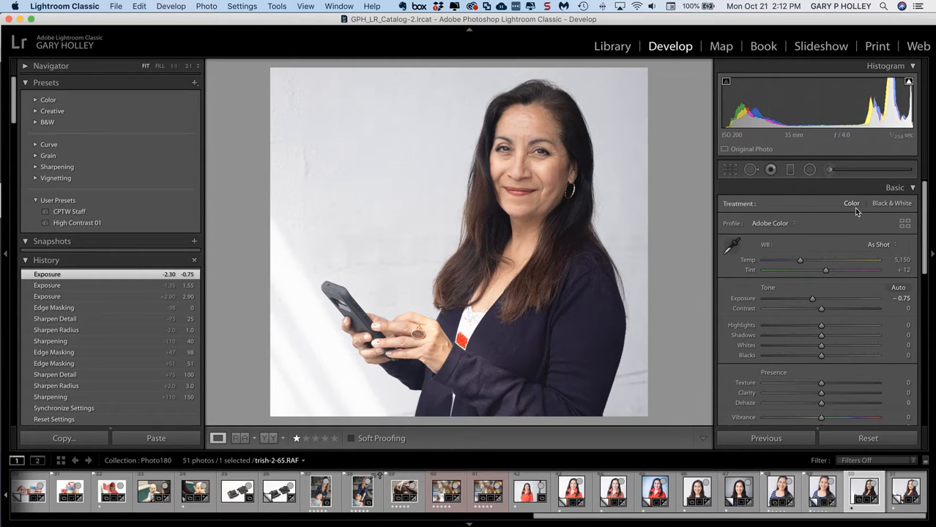
key(alt)
drag(821, 326, 818, 325)
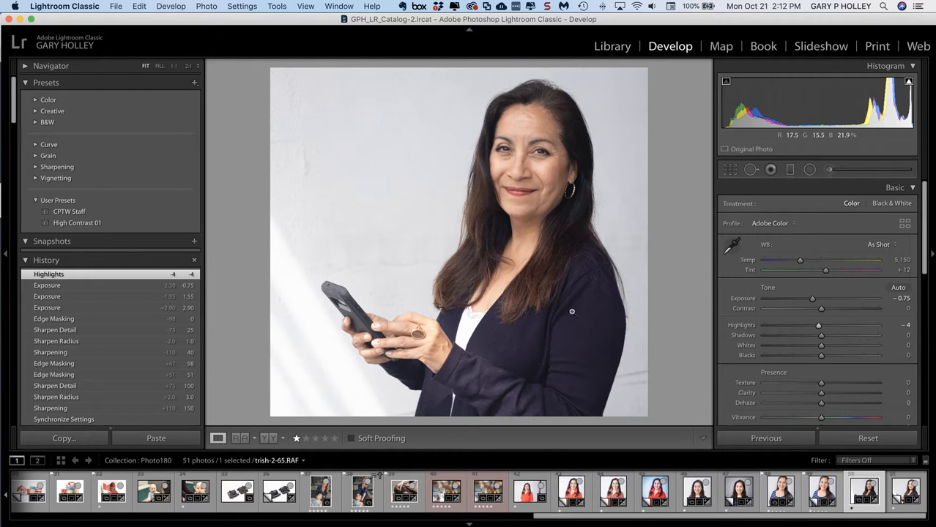
key(super+z)
key(super+shift+z)
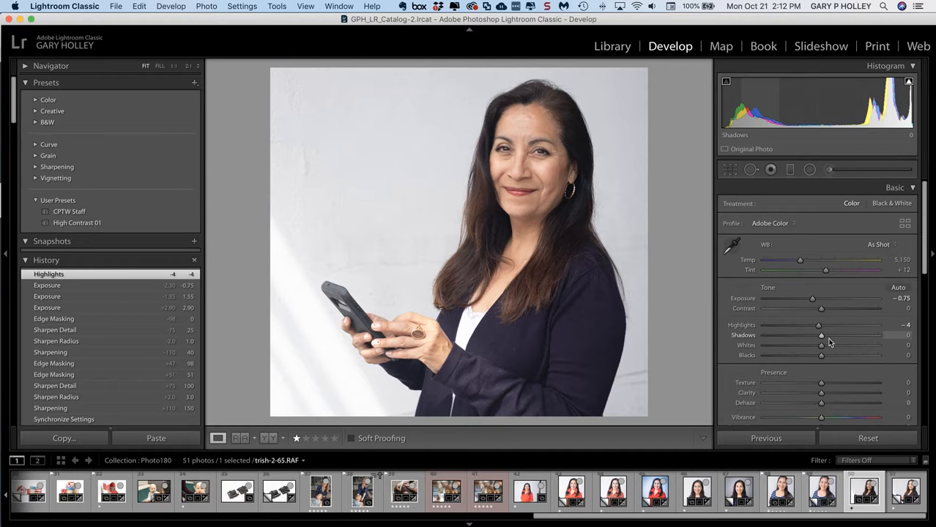
Set Whites to +1 using the clipping preview, and check the fingers and white top up close for clipped highlights
key(alt)
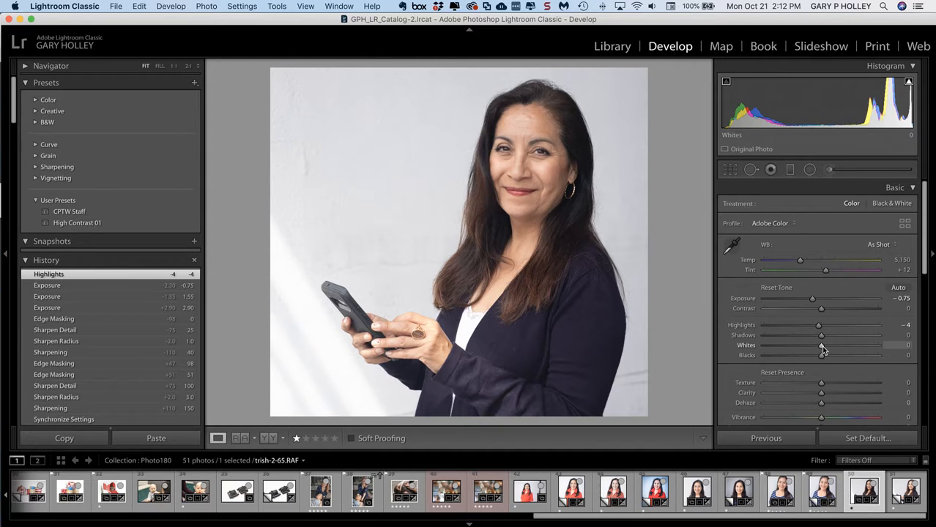
drag(822, 350, 822, 348)
click(362, 331)
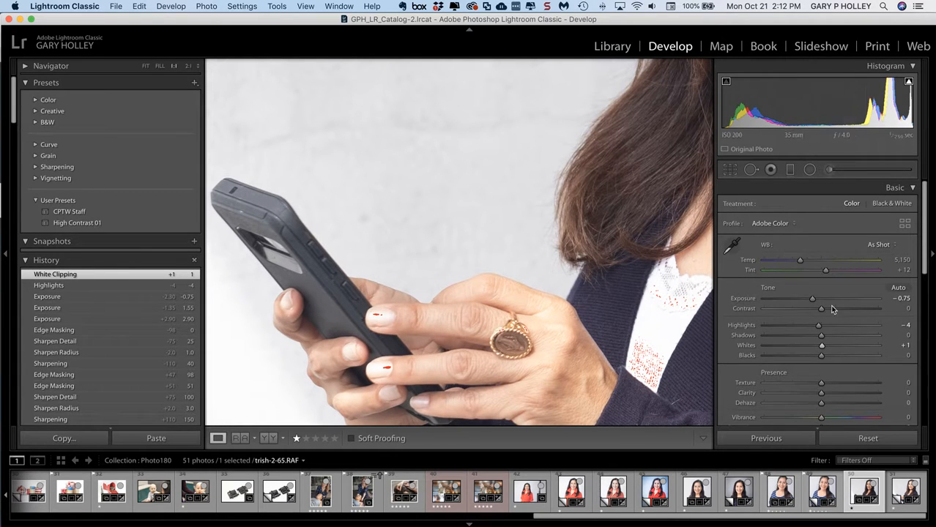
key(alt)
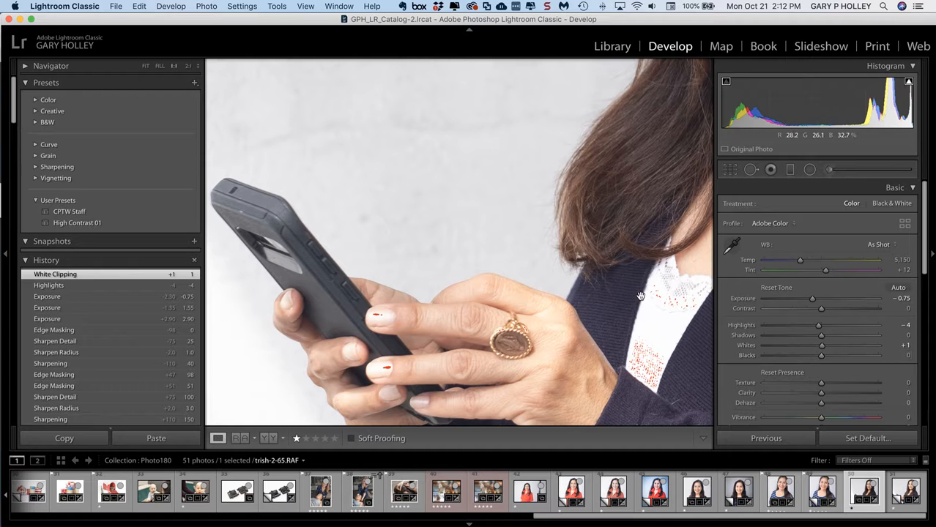
click(568, 306)
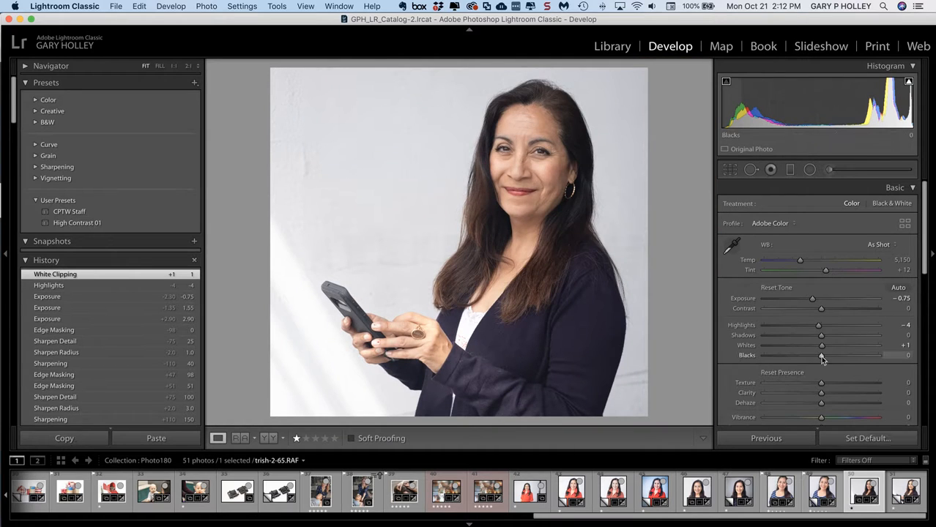
drag(821, 358, 777, 358)
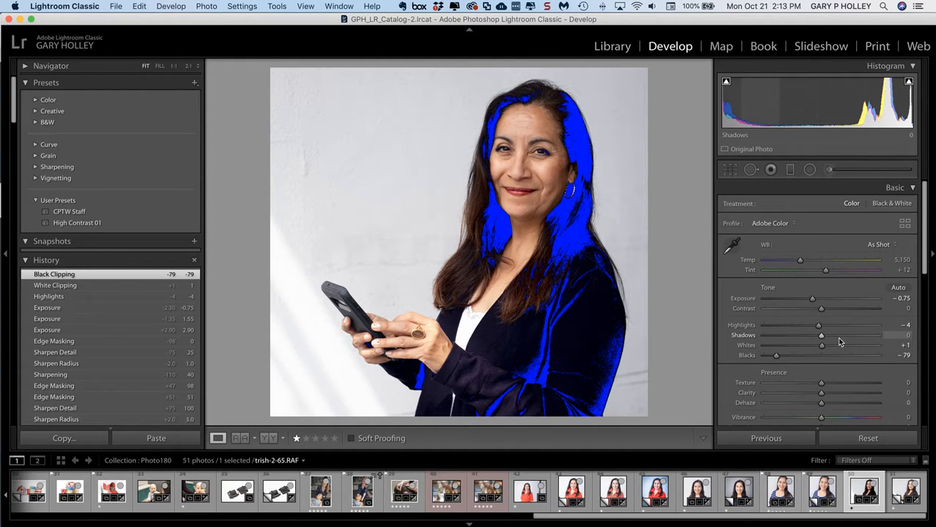
key(super+z)
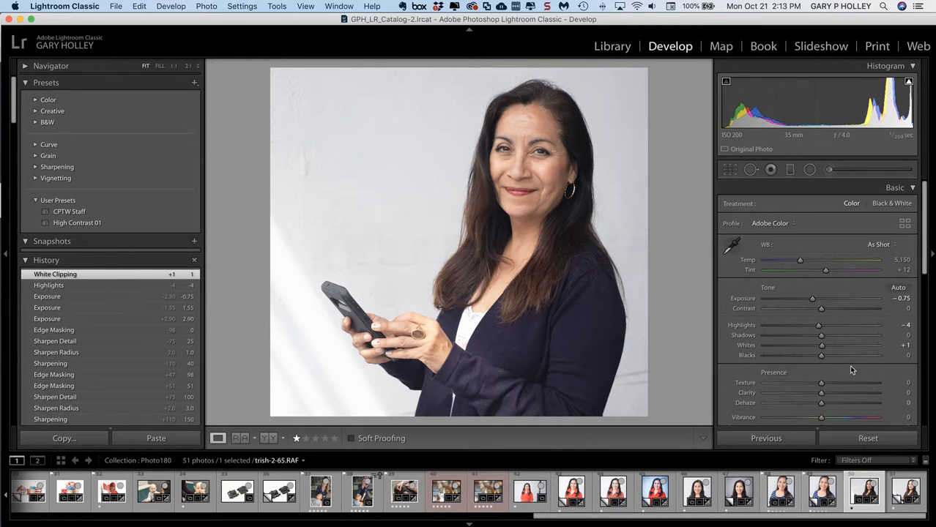
scroll(876, 371, down, 5)
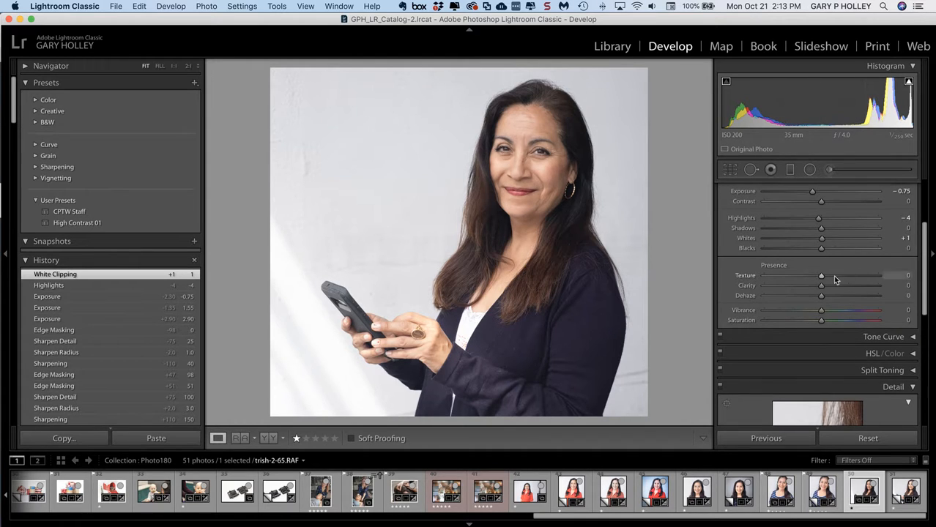
scroll(841, 277, down, 2)
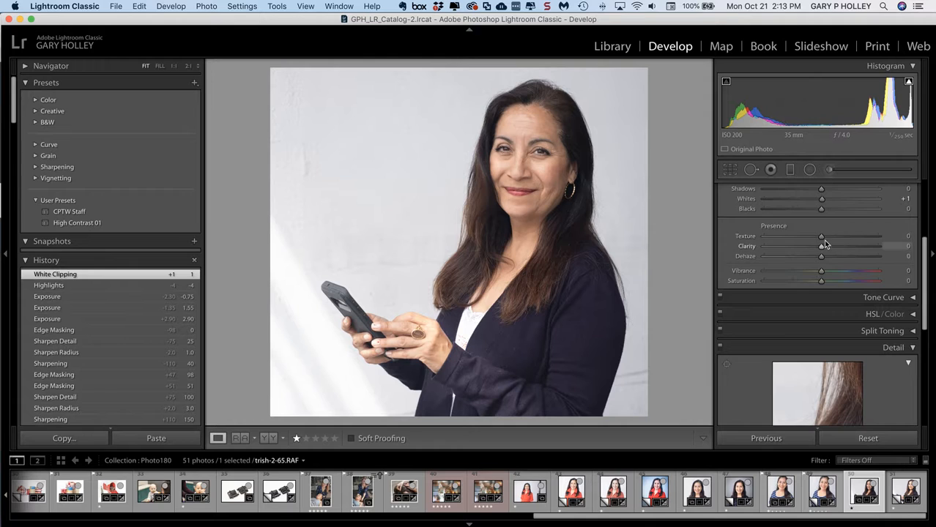
key(alt)
mouse_move(821, 240)
mouse_down()
mouse_move(783, 239)
mouse_move(878, 239)
mouse_move(820, 239)
mouse_up()
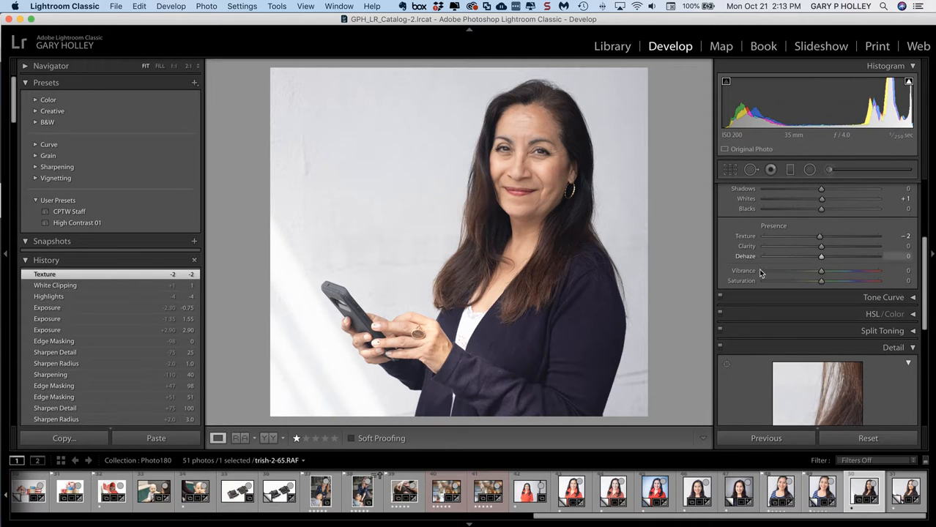
key(super+z)
Set the Sharpening Amount to 150, Radius to 3.0 and Detail to 100, judging the effect on the face at 1:1
scroll(852, 304, down, 5)
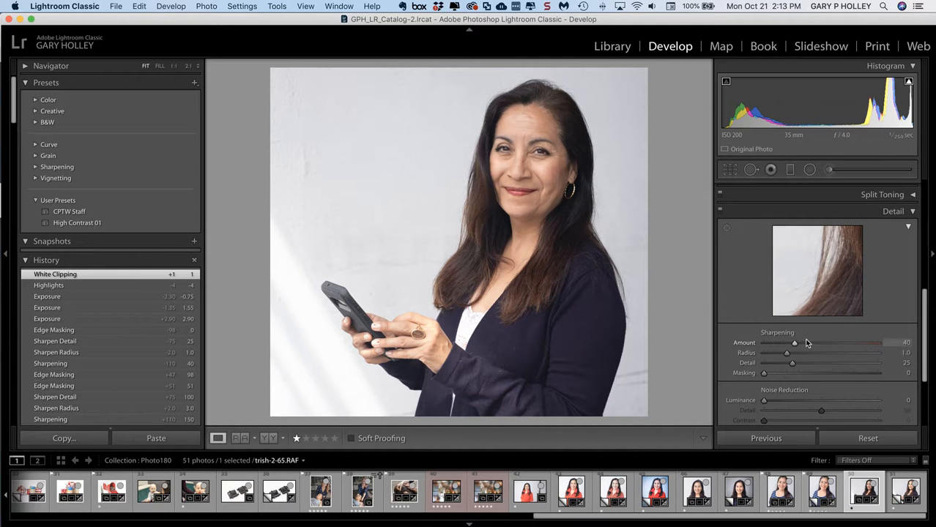
scroll(776, 314, down, 1)
click(533, 154)
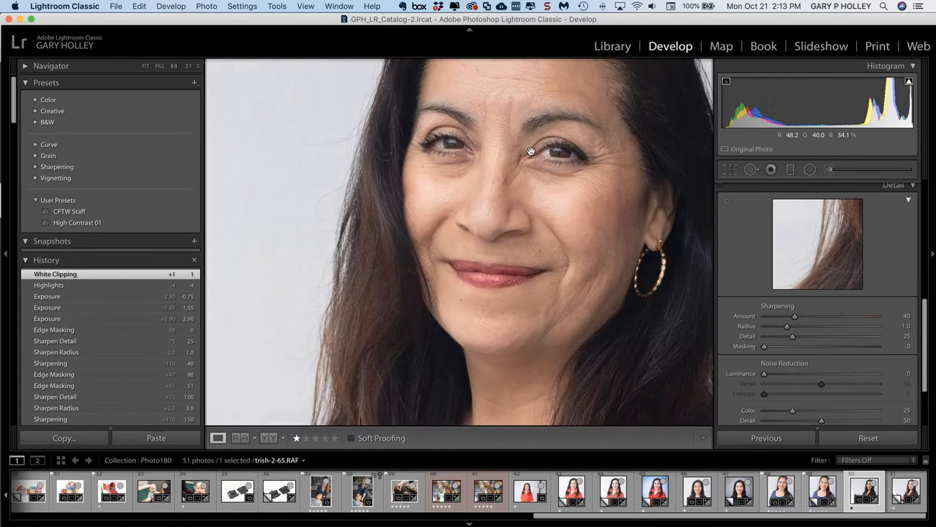
drag(592, 220, 574, 276)
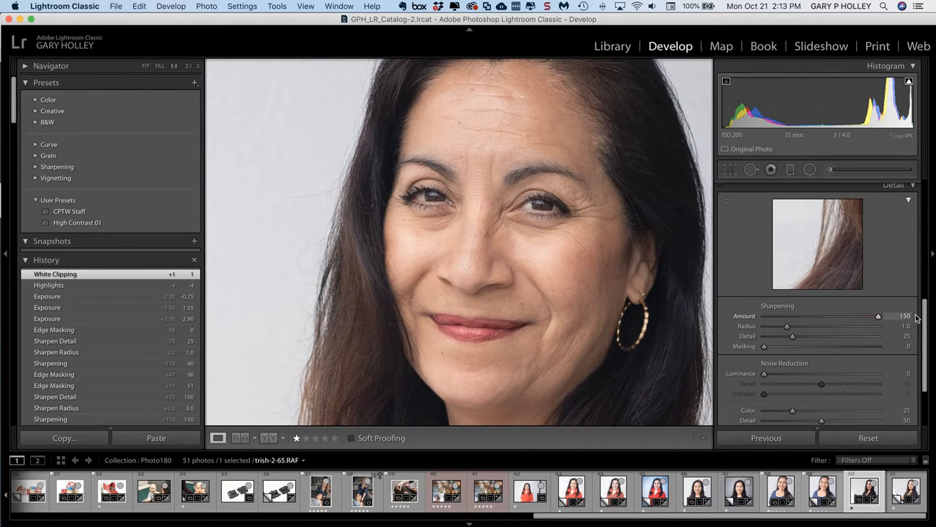
drag(786, 327, 930, 333)
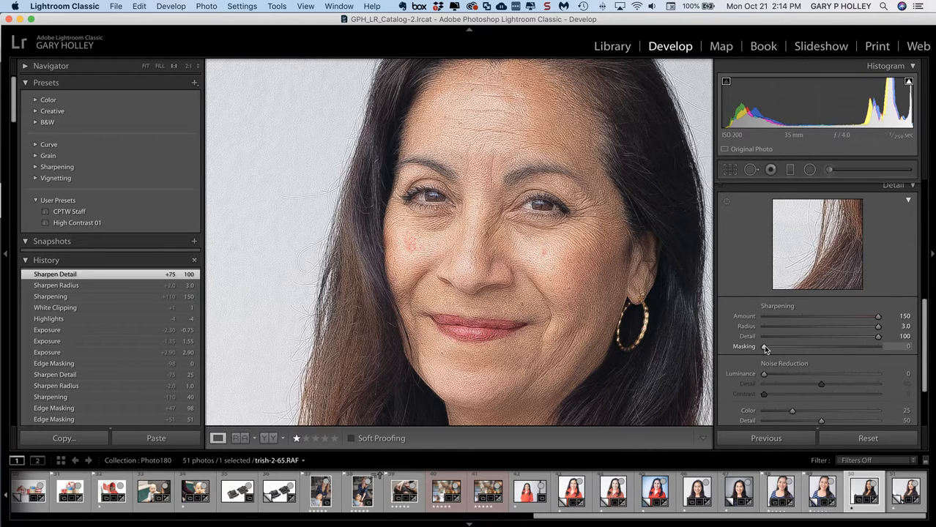
Preview the sharpening mask with Masking at 0 to examine which areas are sharpened
key(alt)
drag(764, 349, 763, 349)
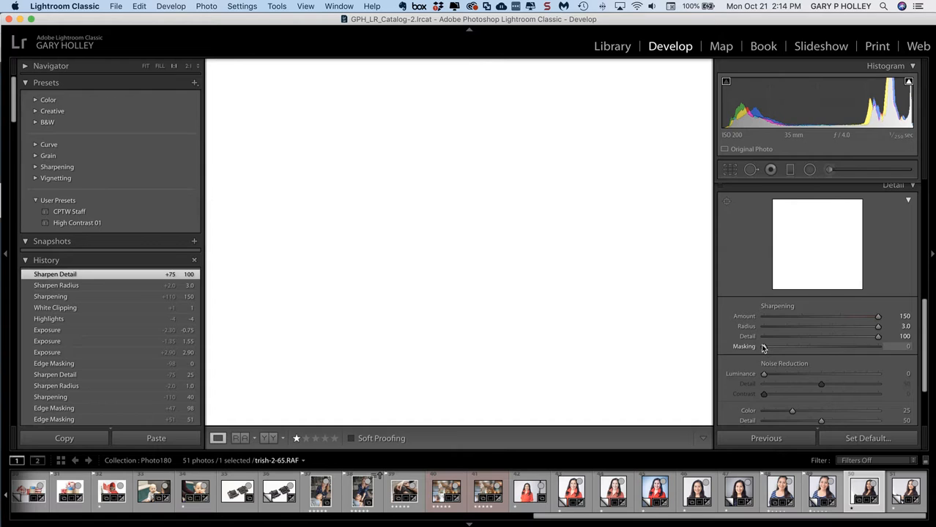
drag(762, 347, 762, 347)
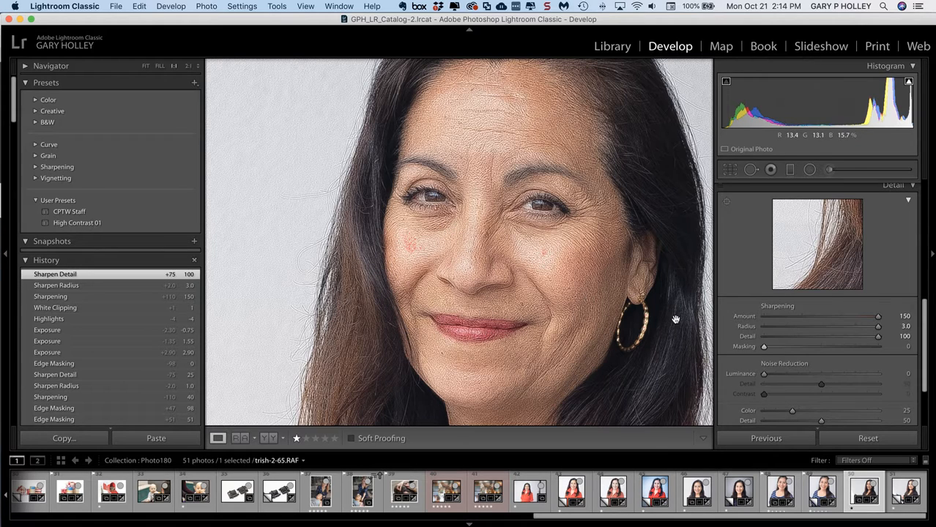
Raise the sharpening Masking to 100 while previewing the edge mask, and check the whole portrait
key(alt)
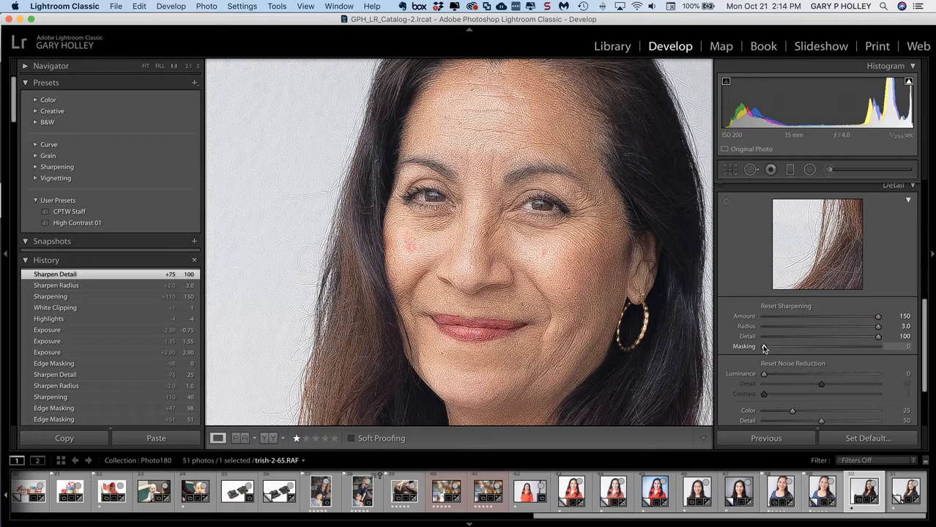
drag(764, 348, 839, 348)
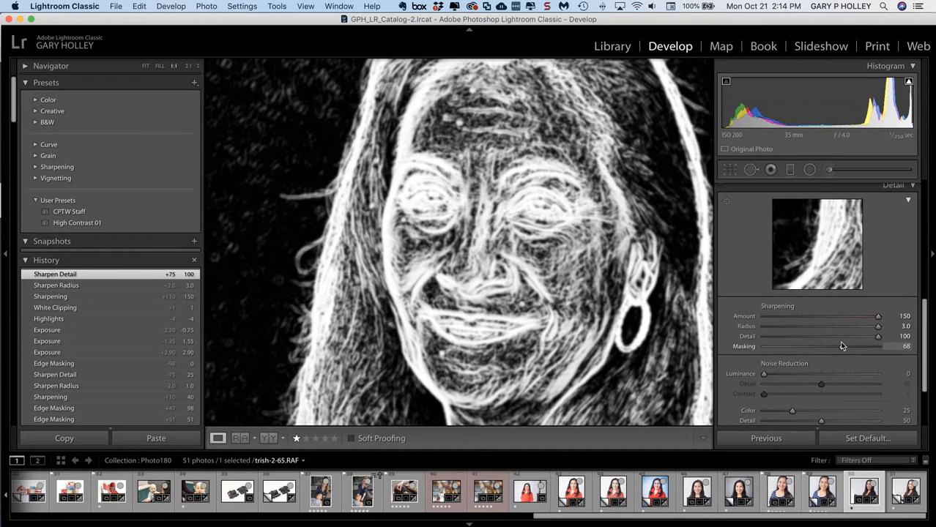
drag(841, 342, 859, 350)
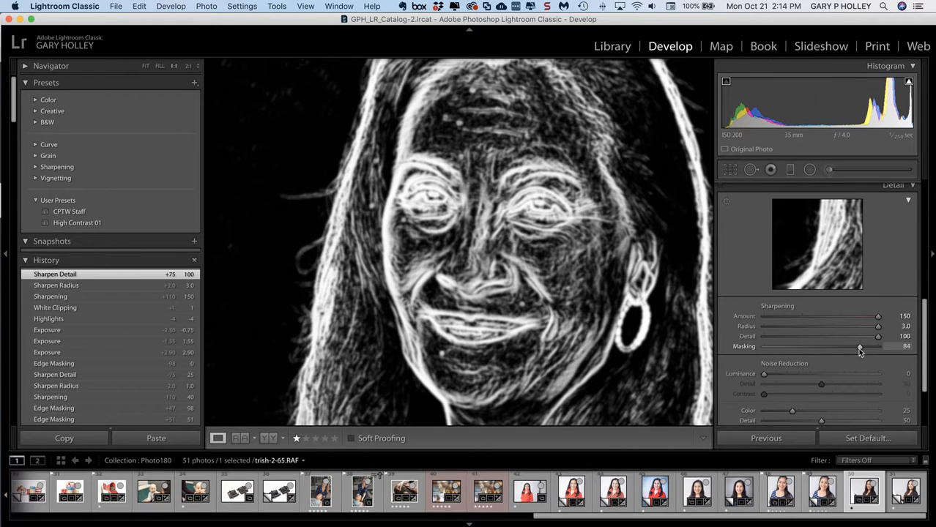
drag(860, 348, 863, 348)
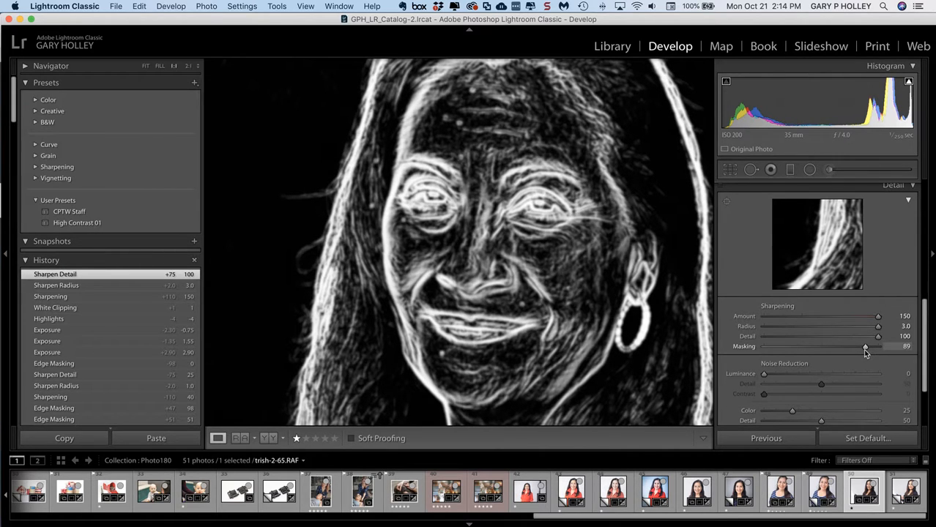
drag(864, 353, 867, 351)
drag(867, 349, 872, 347)
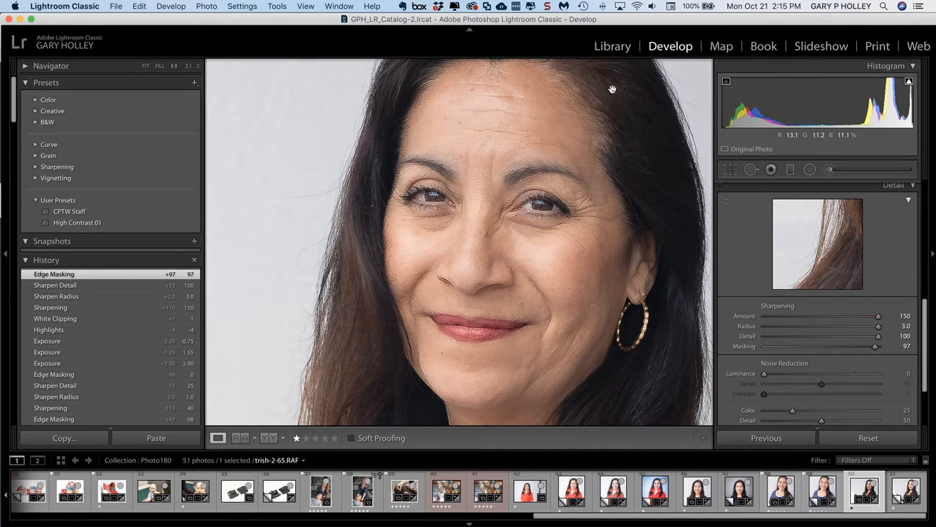
key(alt)
drag(873, 350, 882, 348)
click(520, 330)
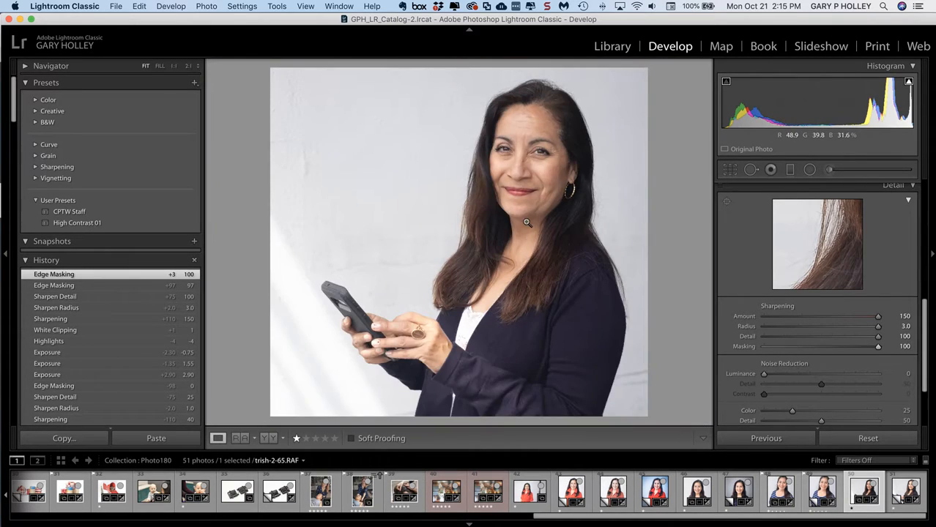
Examine the face at 2:1 for sharpening artifacts and preview the edge mask with Masking at 100
click(526, 222)
drag(512, 159, 495, 321)
key(super+equal)
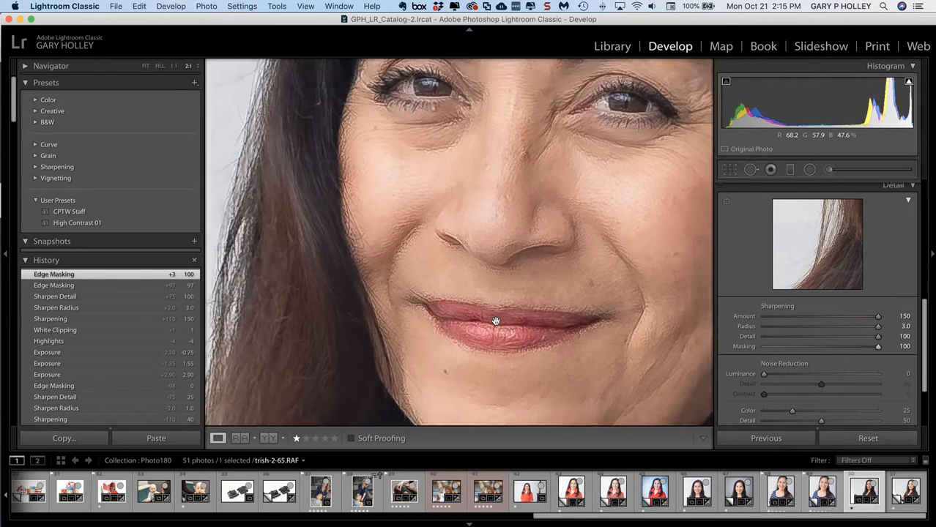
drag(589, 290, 560, 305)
drag(623, 245, 556, 238)
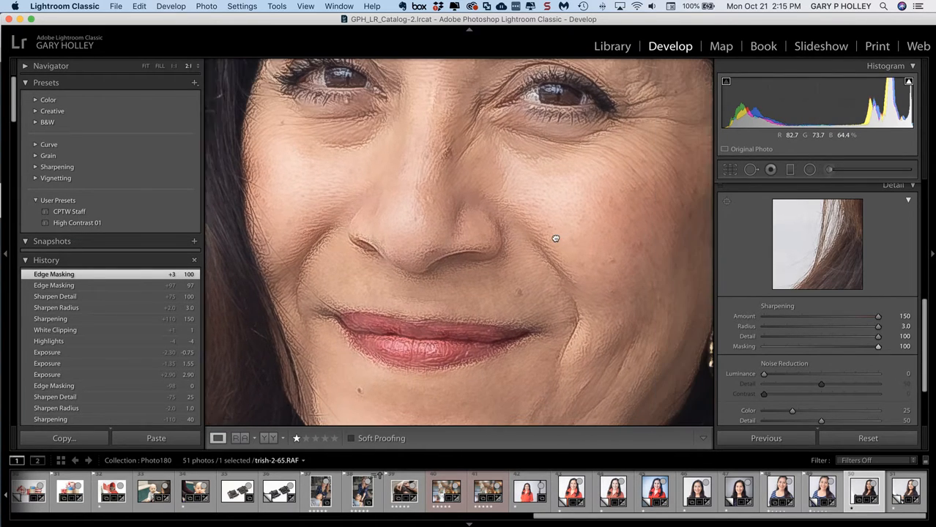
key(alt)
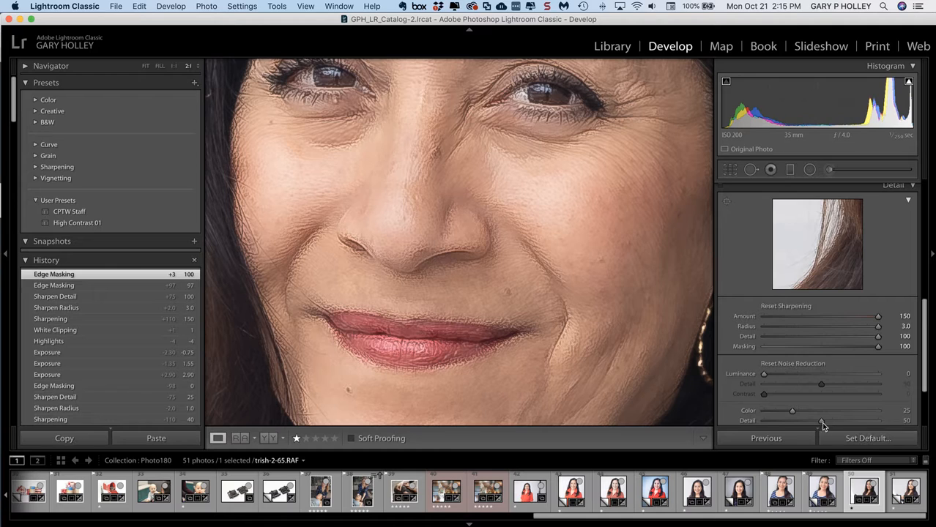
drag(877, 346, 877, 345)
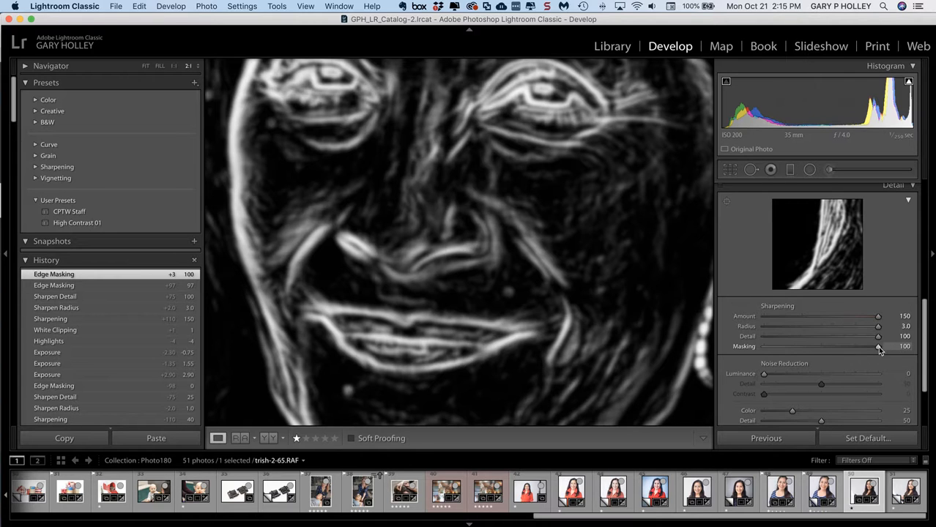
drag(877, 345, 877, 346)
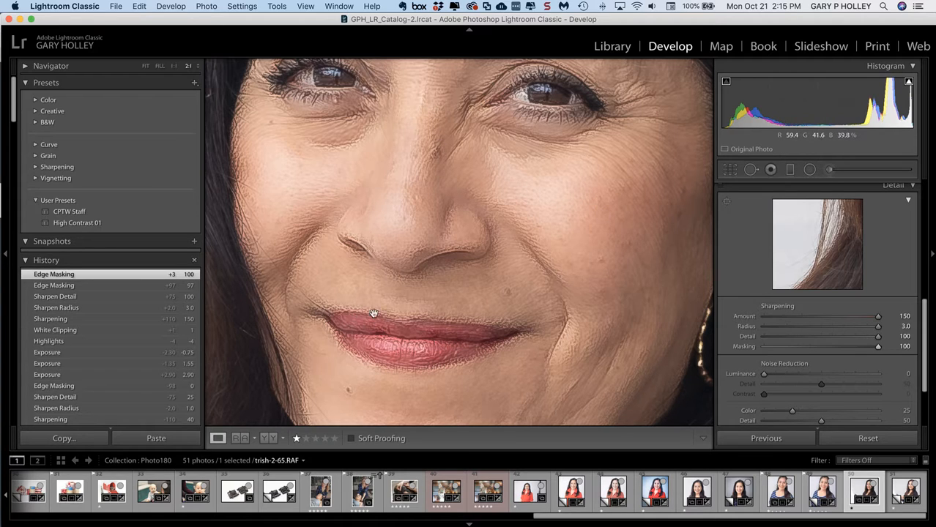
Reduce the sharpening to Amount 78, Radius 1.1, Detail 19 and Masking 83, judging the effect on the face at 2:1
scroll(556, 116, up, 3)
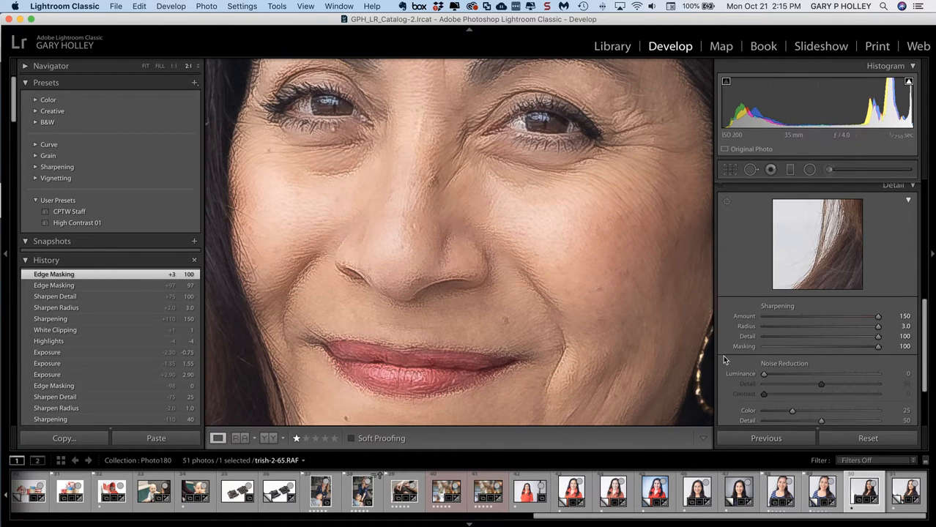
click(570, 301)
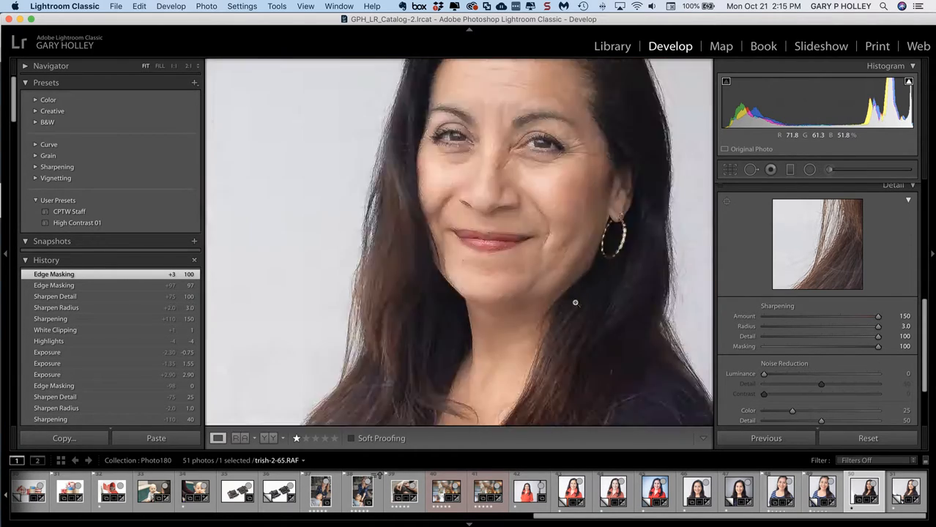
click(513, 180)
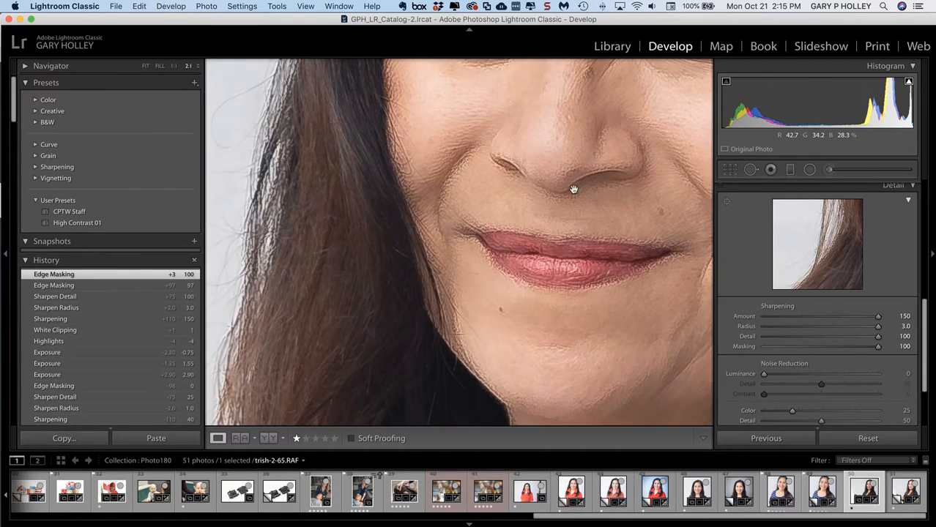
drag(572, 190, 444, 311)
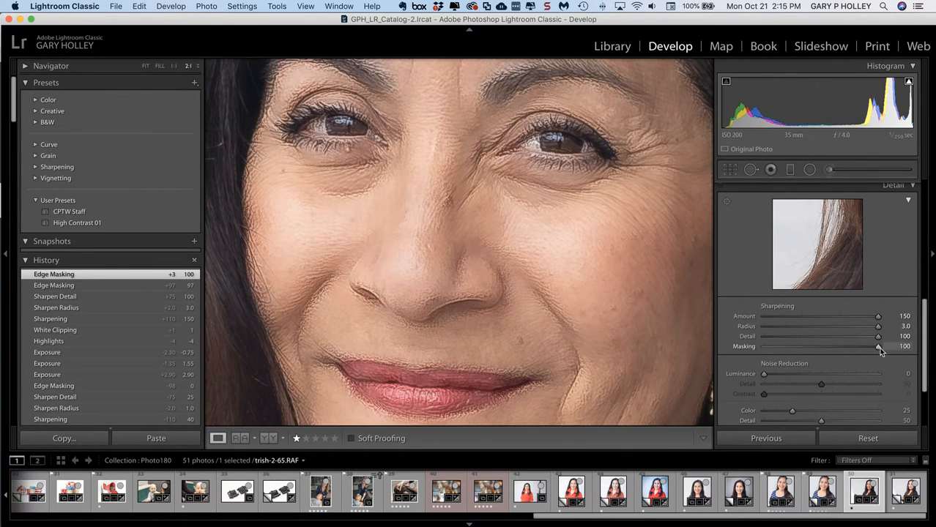
drag(878, 346, 859, 352)
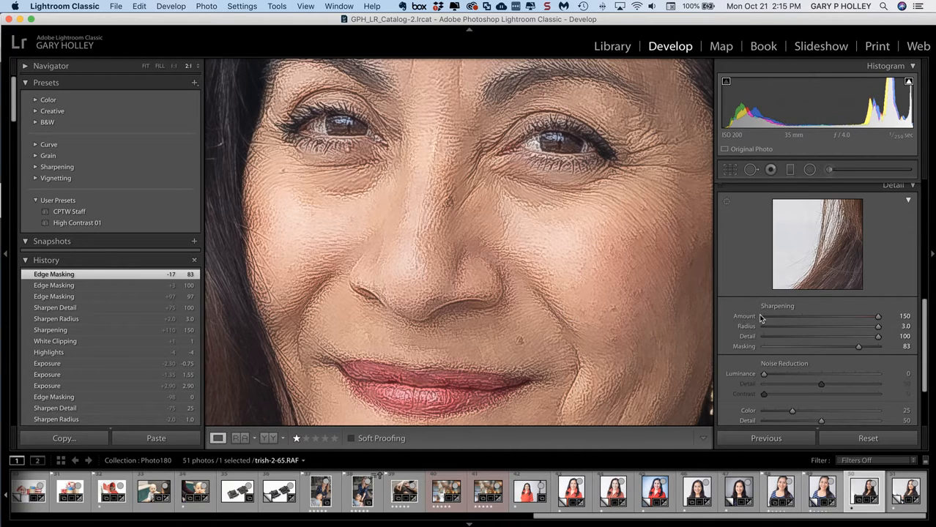
drag(844, 319, 784, 338)
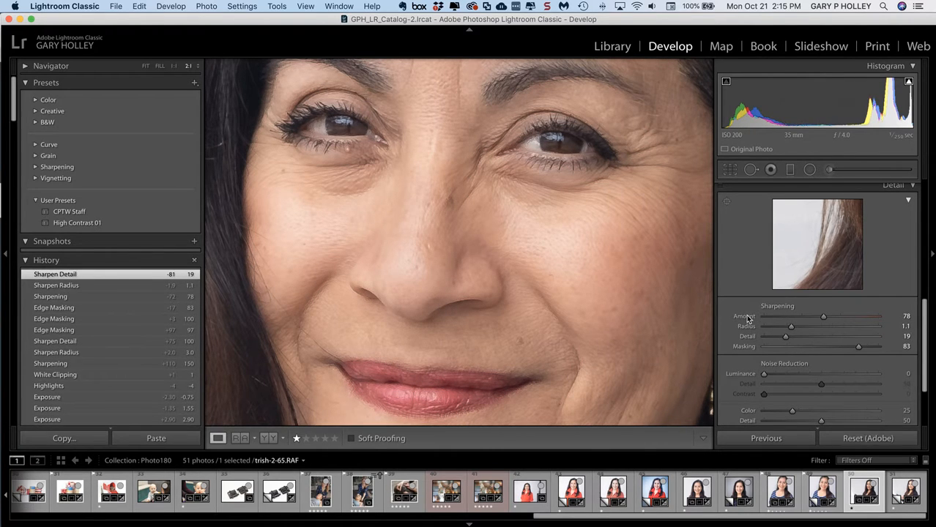
Reset the four Sharpening sliders to their defaults: Amount 40, Radius 1.0, Detail 25 and Masking 0
double_click(746, 317)
double_click(747, 327)
double_click(748, 336)
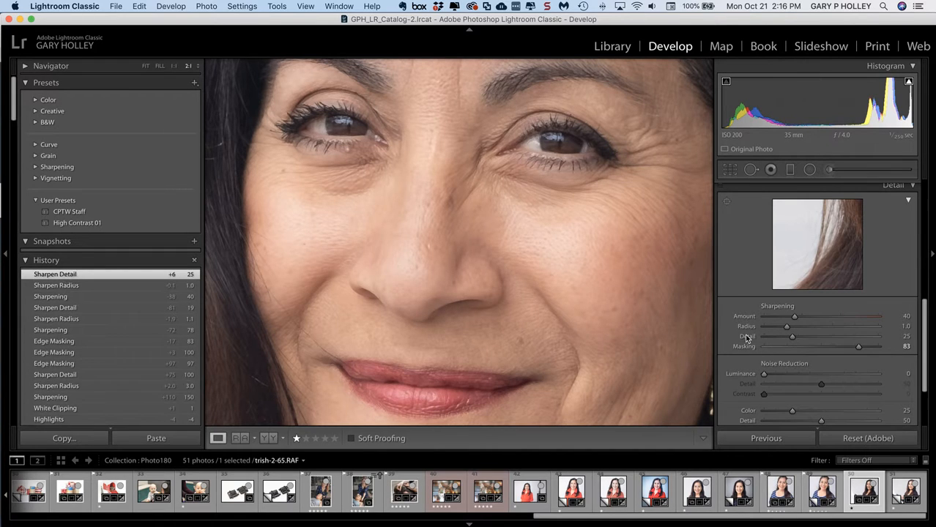
double_click(746, 349)
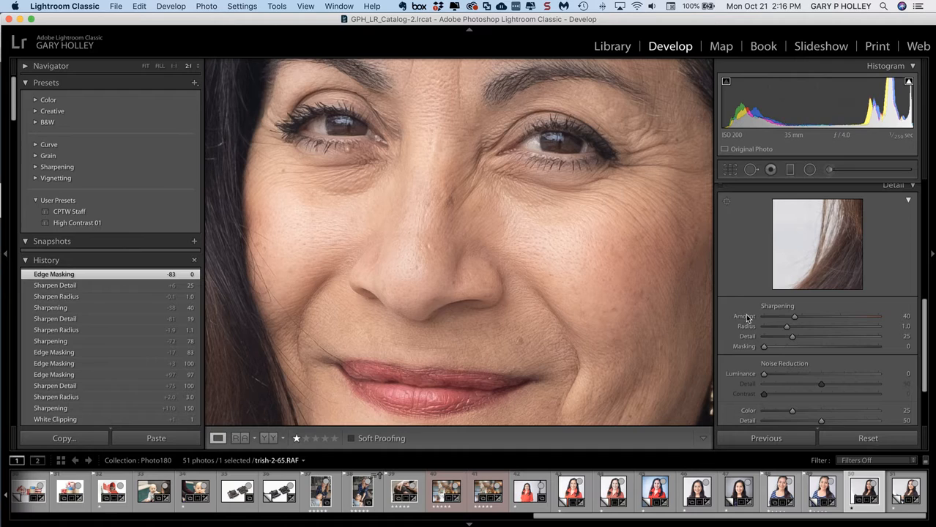
Set the Sharpening Amount to 71, Radius to 0.9, Detail to 31 and Masking to 35, using the slider previews
key(shift)
drag(795, 318, 782, 333)
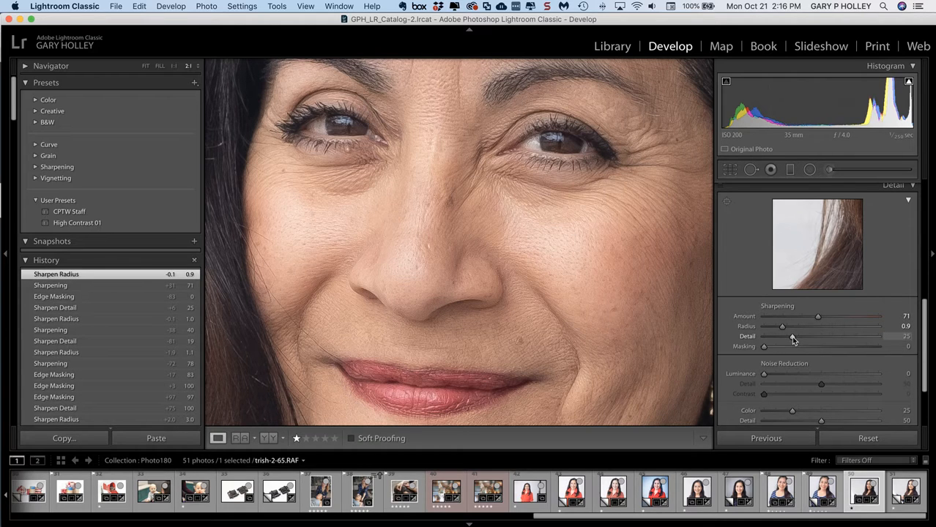
mouse_move(793, 338)
mouse_down()
mouse_move(845, 337)
mouse_move(799, 337)
mouse_up()
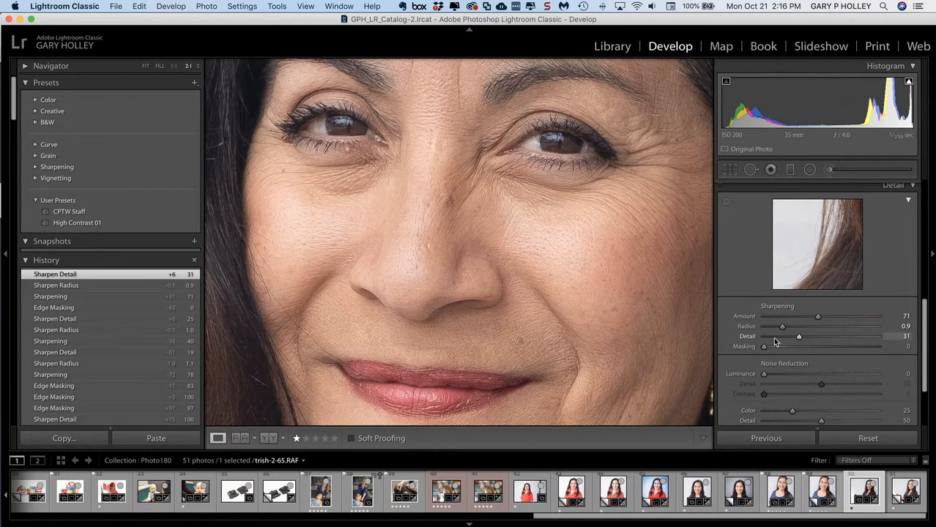
key(alt)
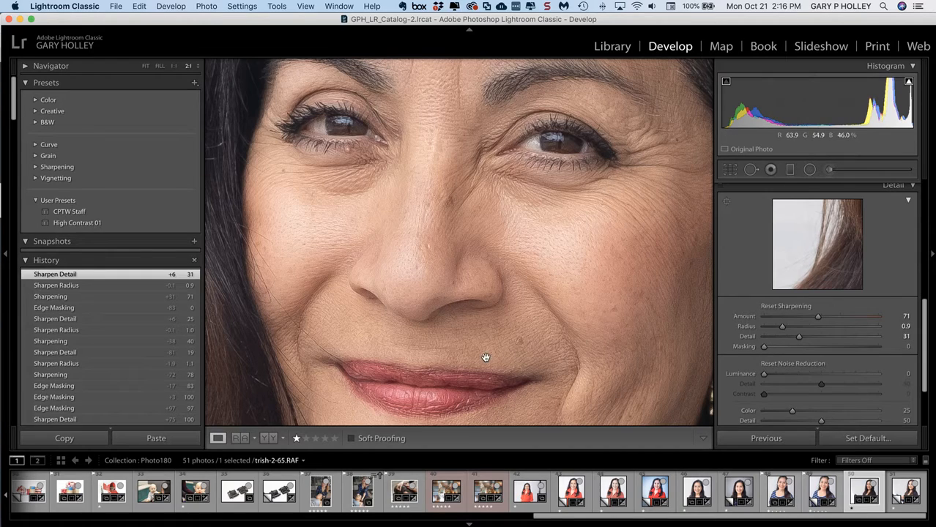
drag(763, 347, 804, 347)
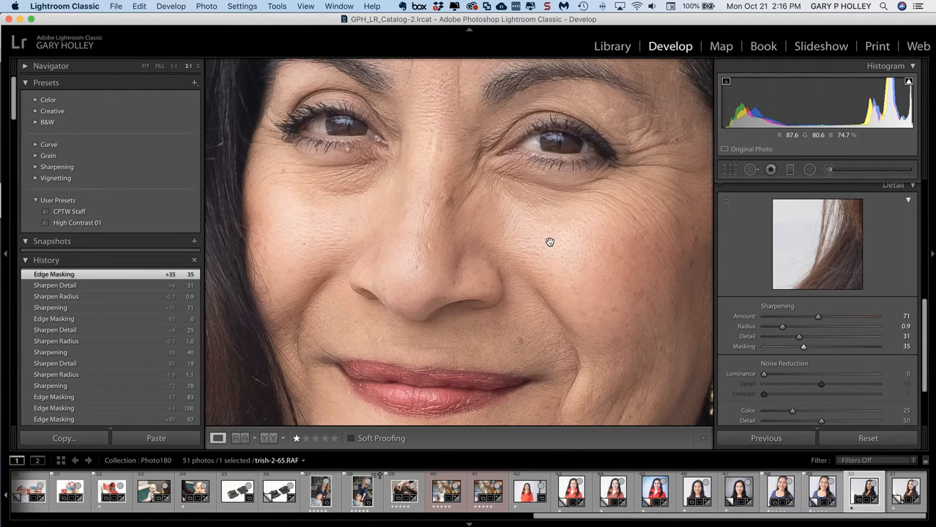
Compare the eyes and nose before and after side by side, and set the Sharpening Amount to 57
key(y)
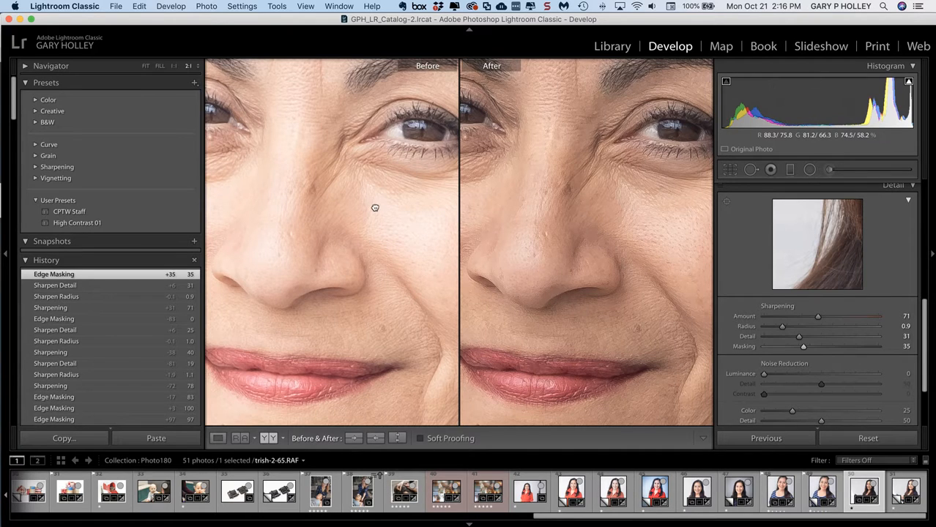
drag(374, 207, 394, 287)
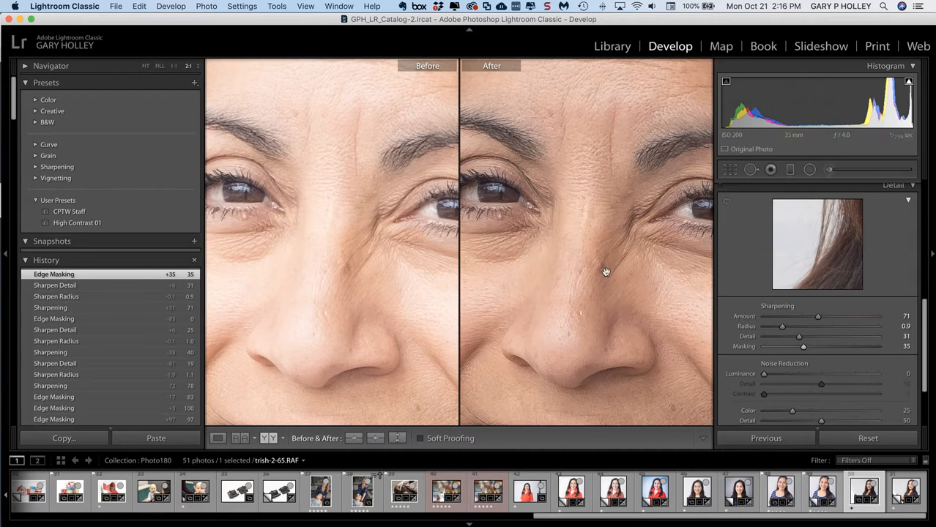
drag(521, 207, 574, 213)
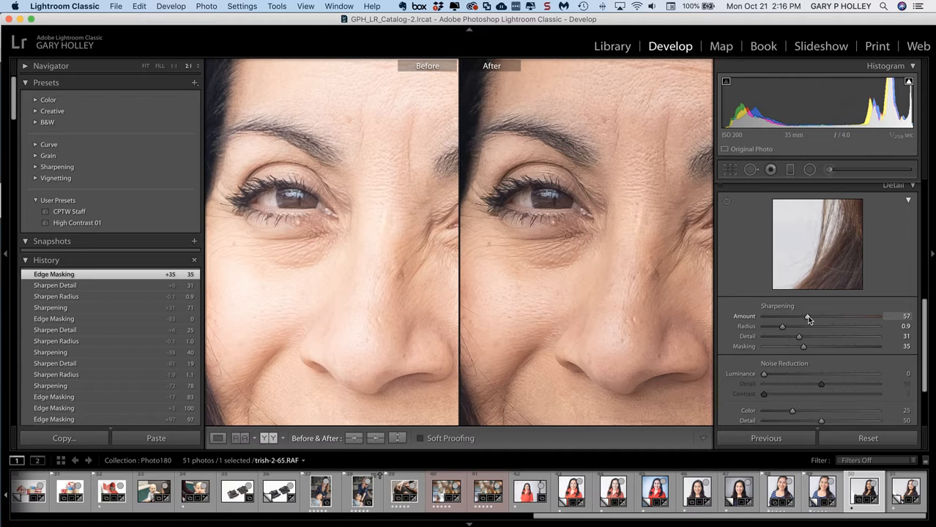
drag(808, 318, 807, 317)
key(y)
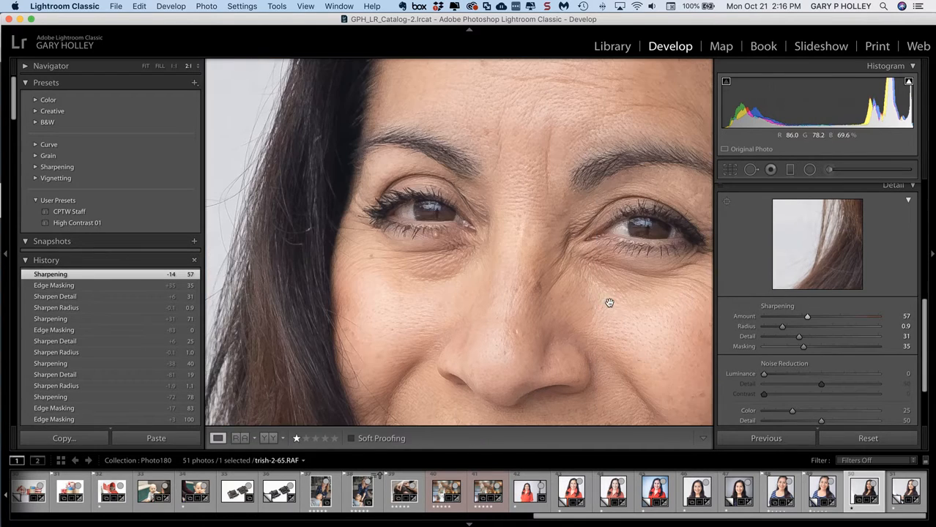
Compare the face in the Before/After Left/Right Split view, placing the dividing line across one eye
click(284, 440)
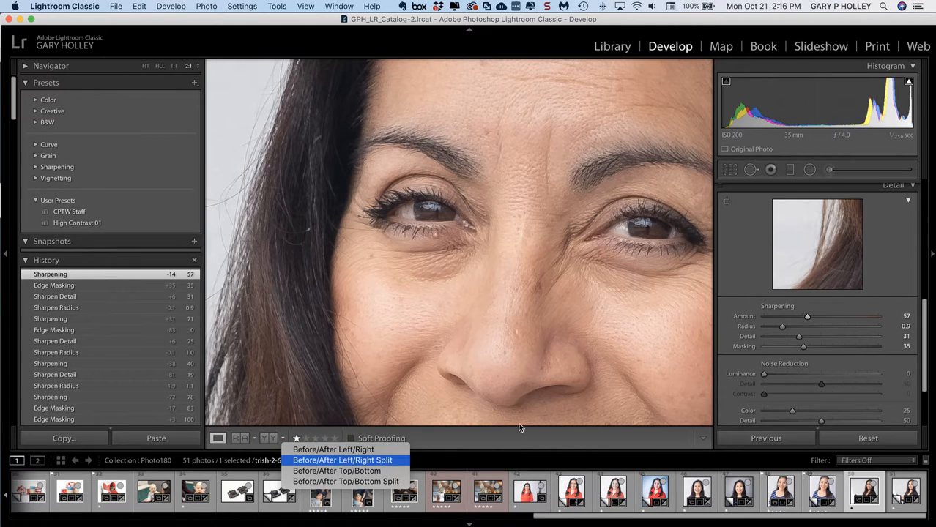
key(Return)
drag(526, 243, 356, 234)
click(483, 210)
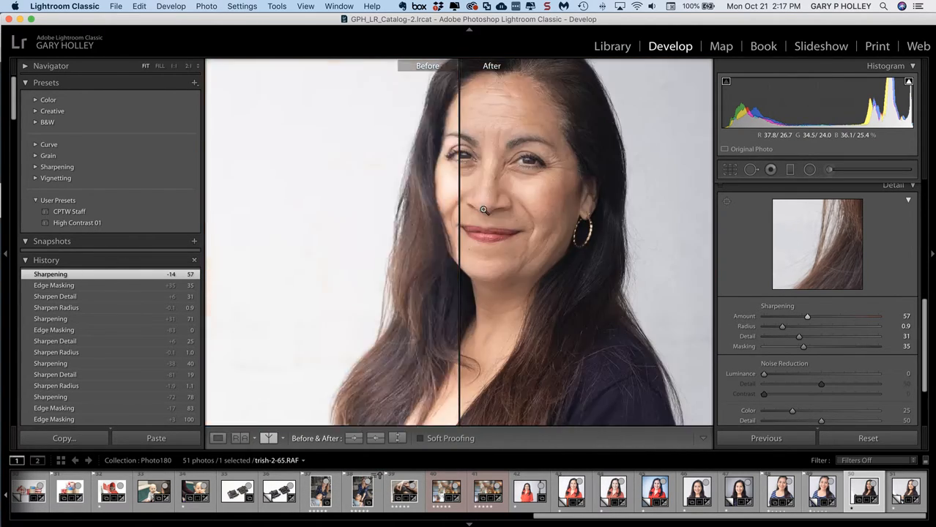
click(528, 182)
drag(516, 199, 311, 291)
drag(424, 262, 538, 273)
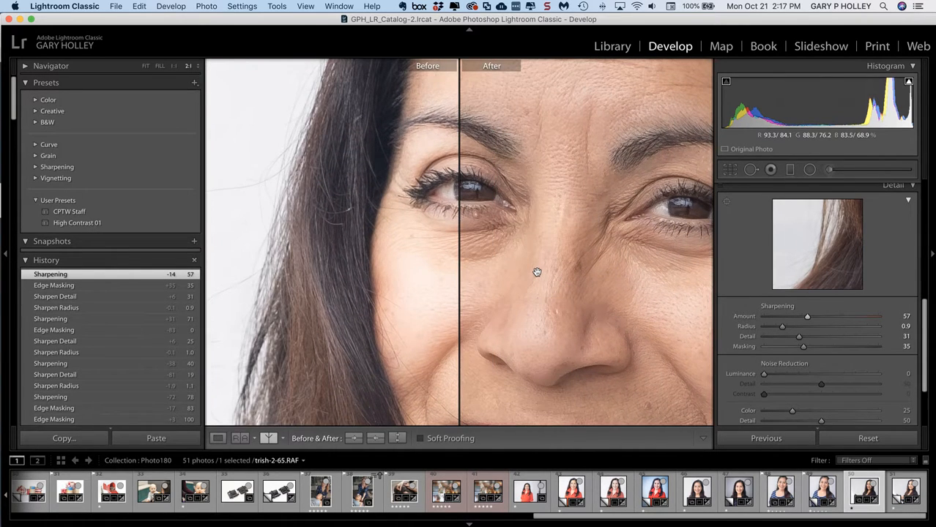
Enlarge the split comparison of the eye to 4:1 and set the Sharpening Detail to 22
click(197, 67)
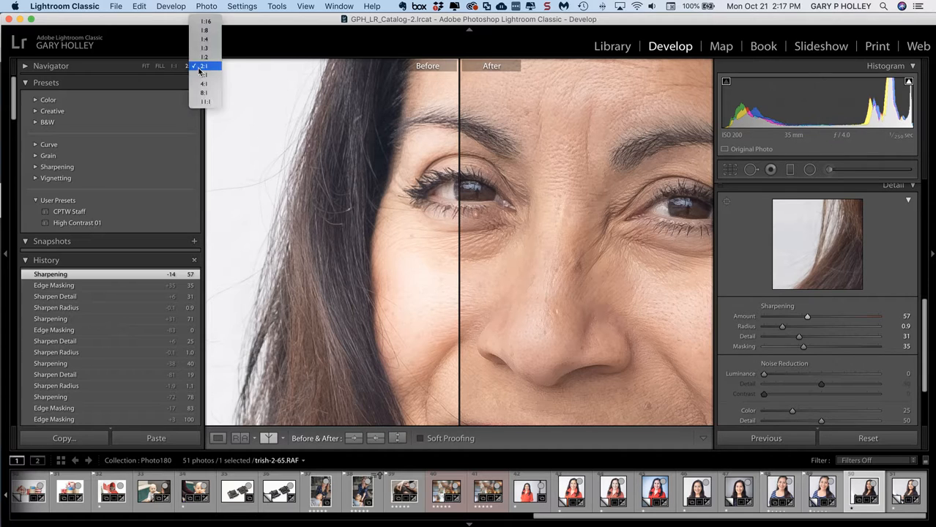
click(204, 84)
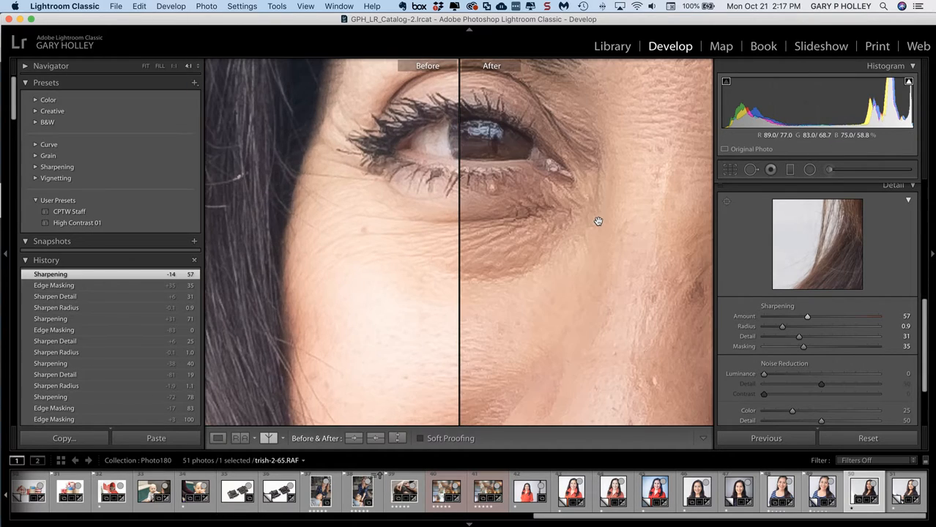
drag(610, 223, 590, 310)
drag(549, 188, 564, 187)
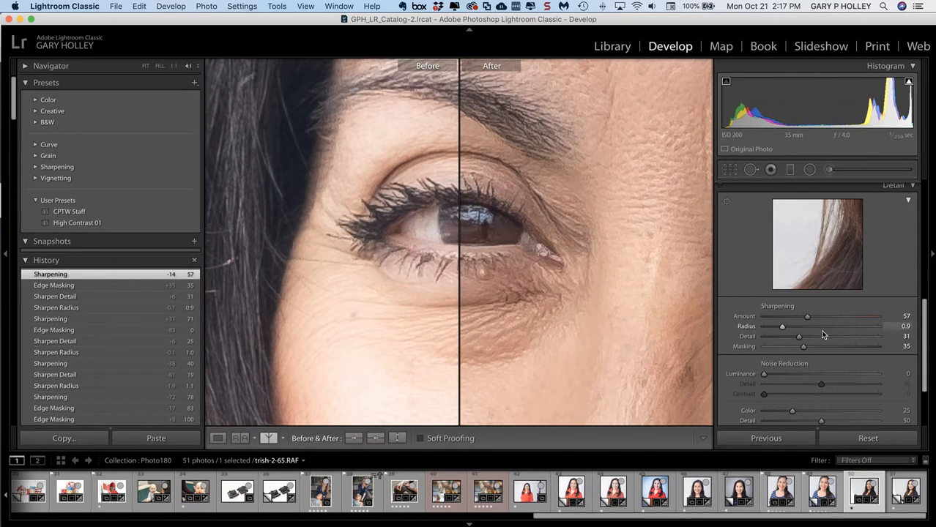
drag(797, 336, 779, 332)
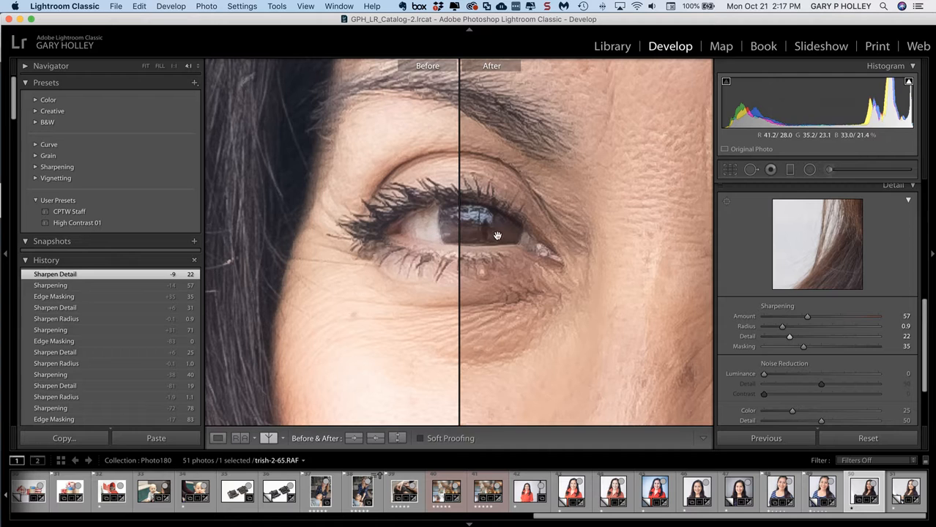
drag(505, 243, 495, 240)
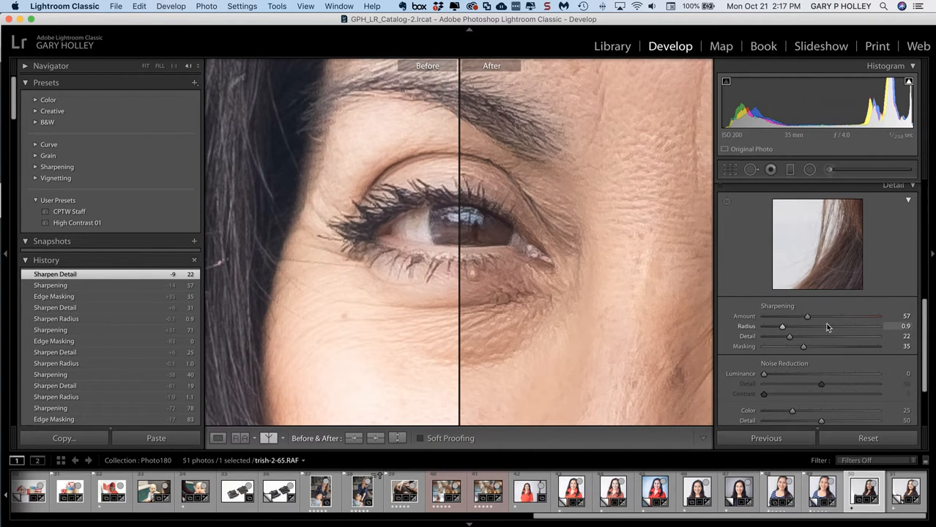
Leave the before/after comparison and reset Sharpening to the defaults: Amount 40, Radius 1.0, Detail 25 and Masking 0
click(599, 247)
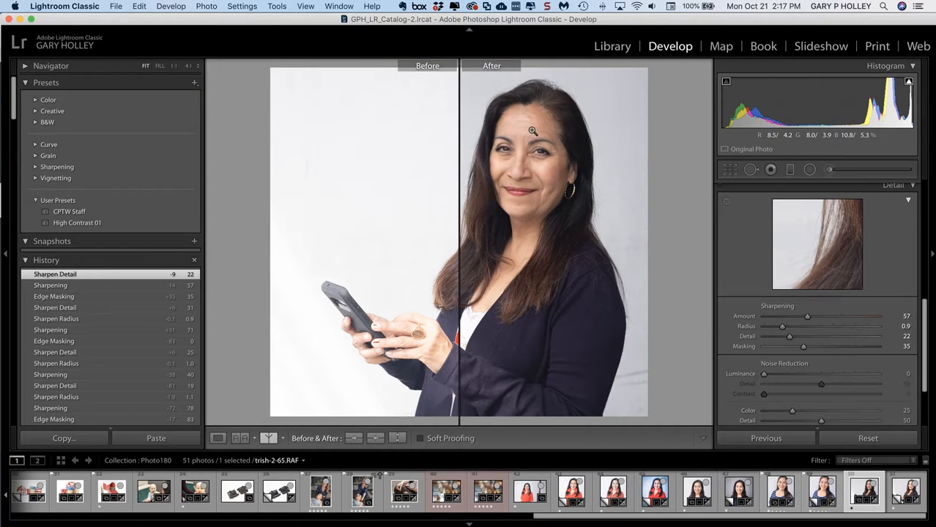
key(y)
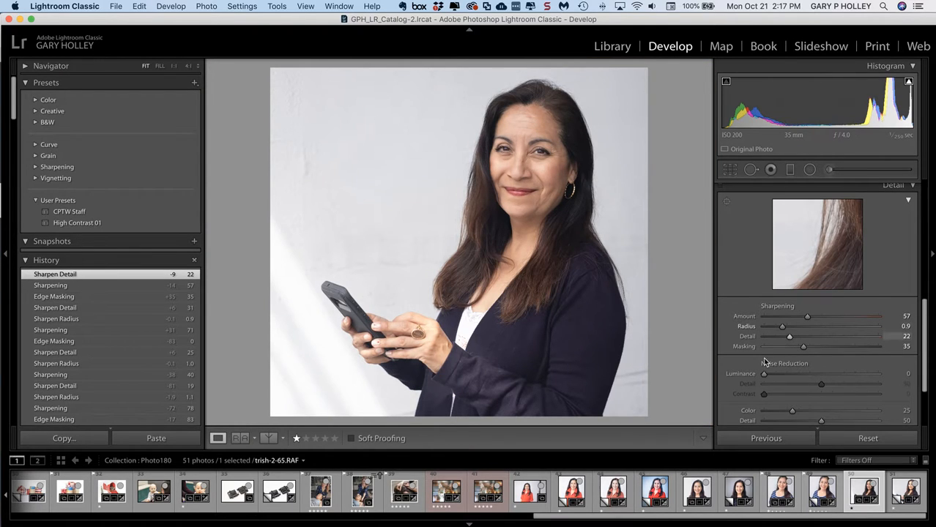
double_click(753, 316)
double_click(748, 327)
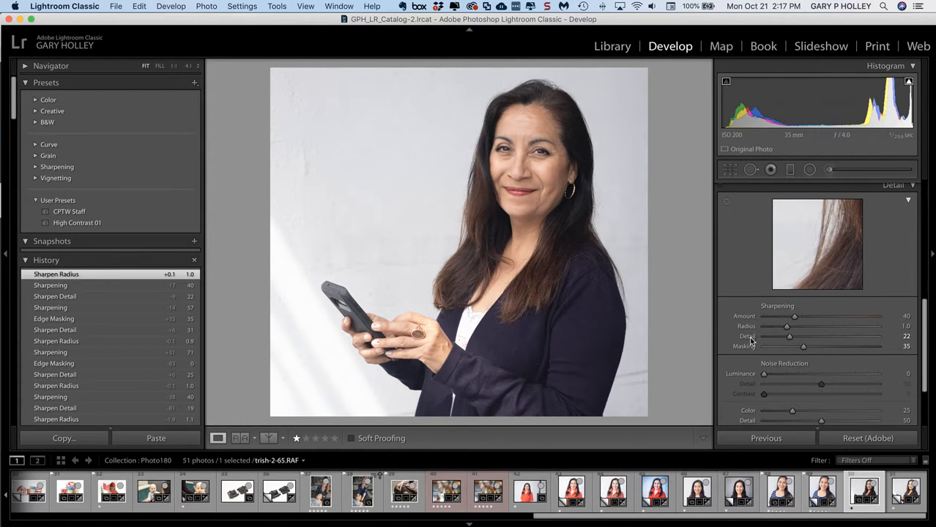
double_click(747, 336)
double_click(745, 347)
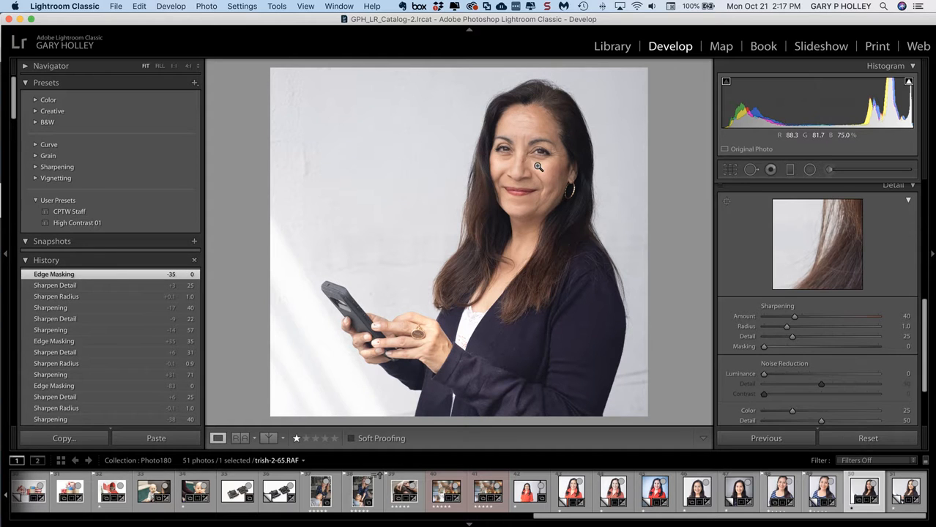
Apply the automatic value of +6 to the Contrast tone setting alone
scroll(822, 283, up, 3)
scroll(822, 283, up, 5)
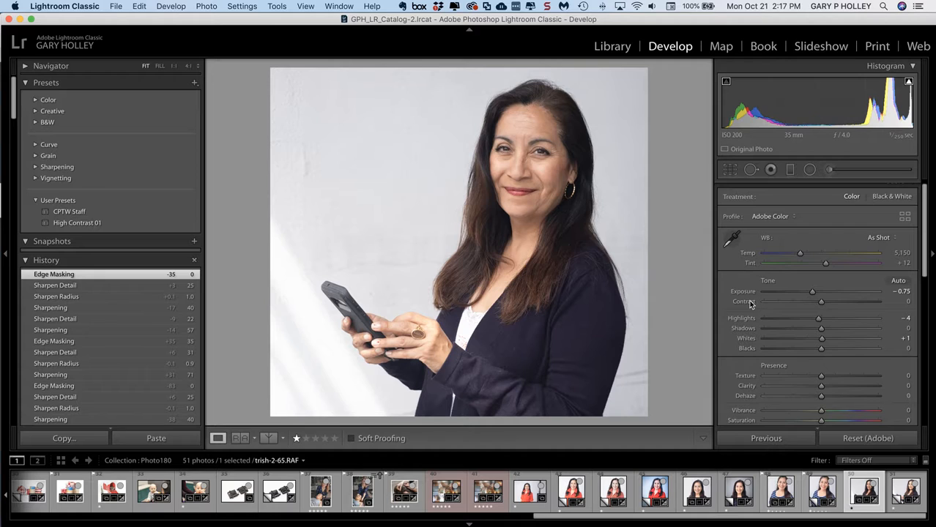
shift+double_click(750, 301)
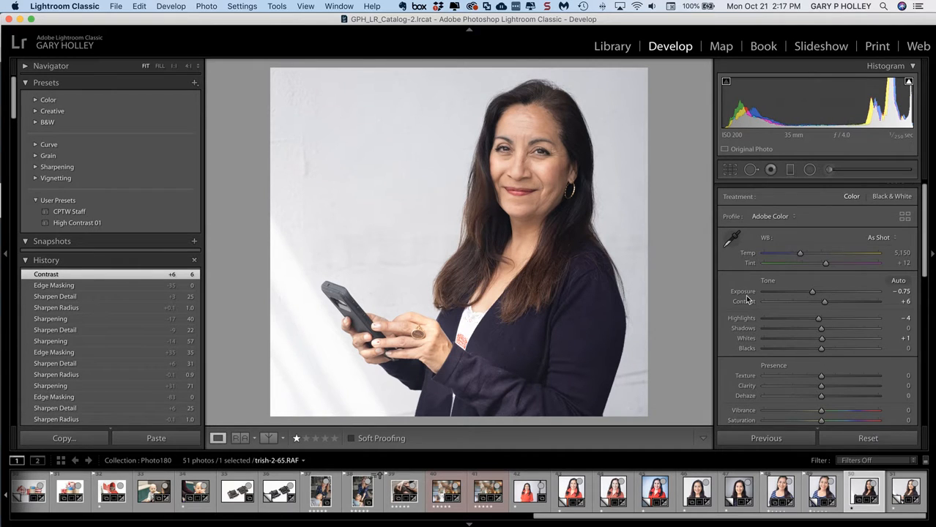
Set the Contrast, Highlights and Whites tone values to 0, leaving the Exposure setting as it is
key(shift)
scroll(741, 296, down, 1)
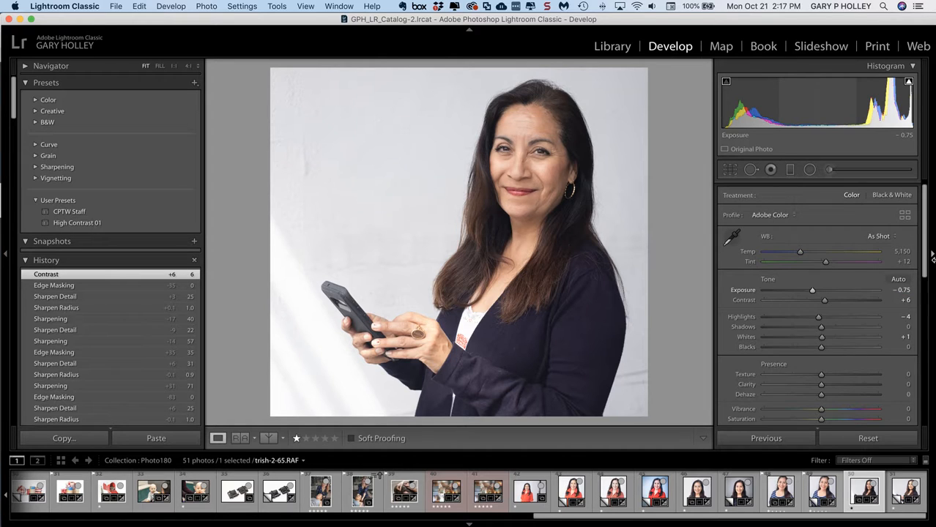
click(908, 290)
key(Tab)
key(Tab)
text(0)
key(Tab)
key(Tab)
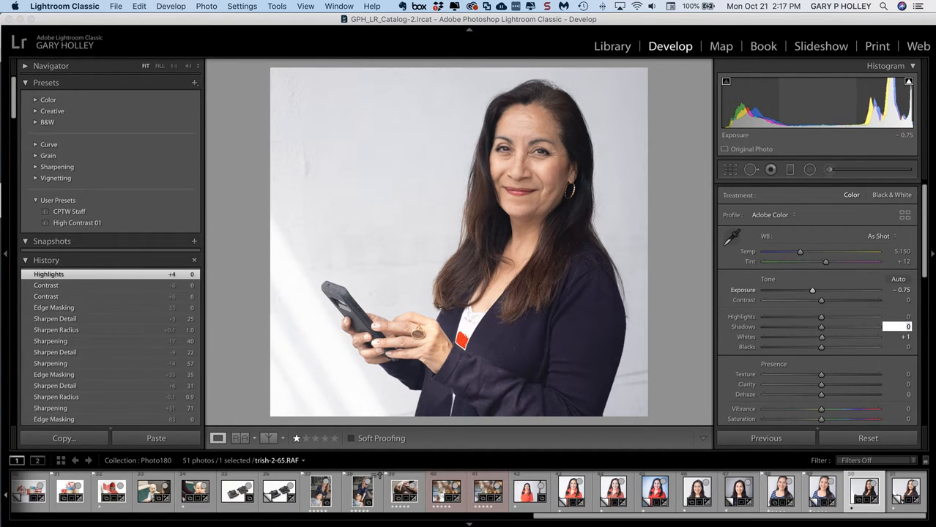
text(0)
key(Return)
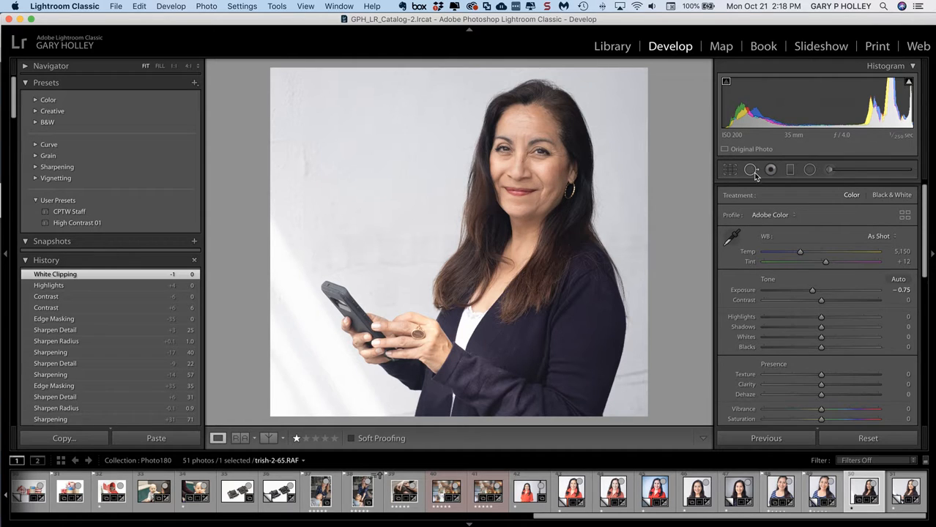
Examine the face at 4:1, 2:1 and 1:1 magnification, checking the skin around the eyes and forehead
click(545, 144)
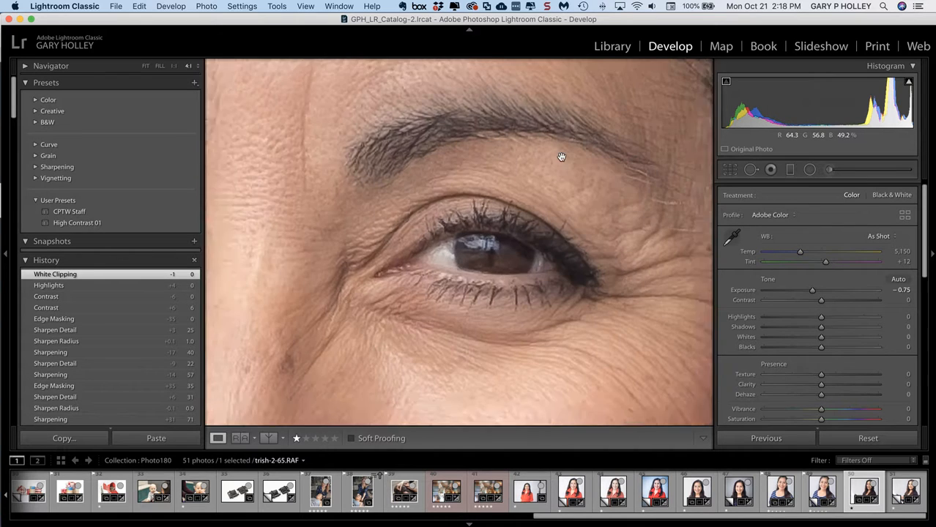
click(612, 213)
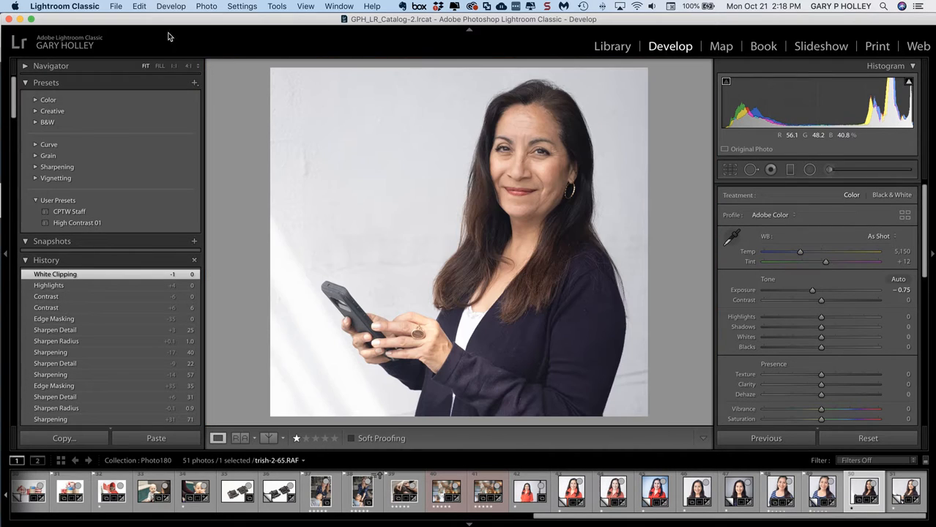
click(189, 68)
click(197, 66)
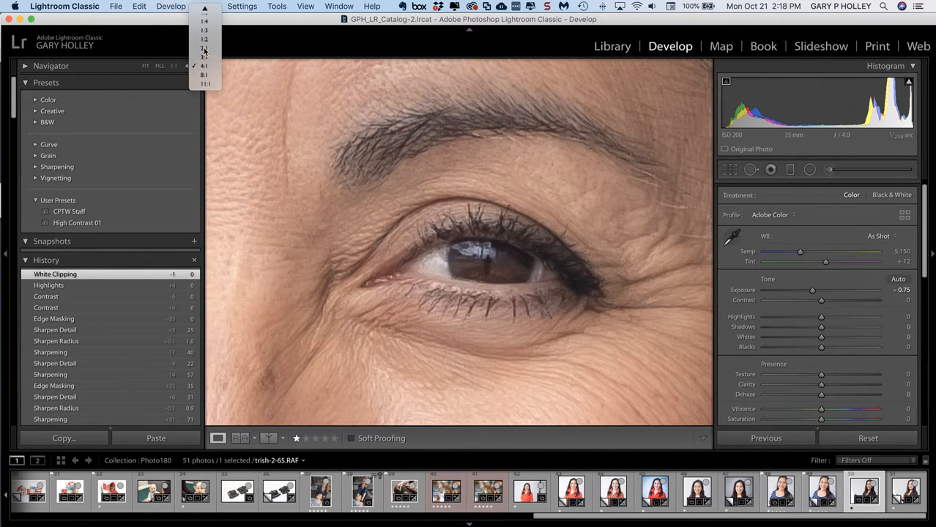
click(204, 48)
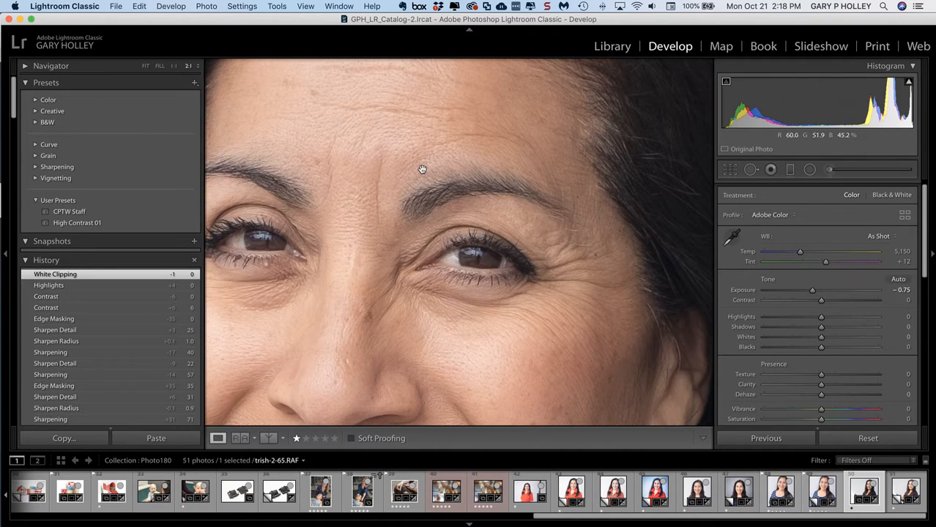
drag(423, 169, 448, 176)
click(174, 66)
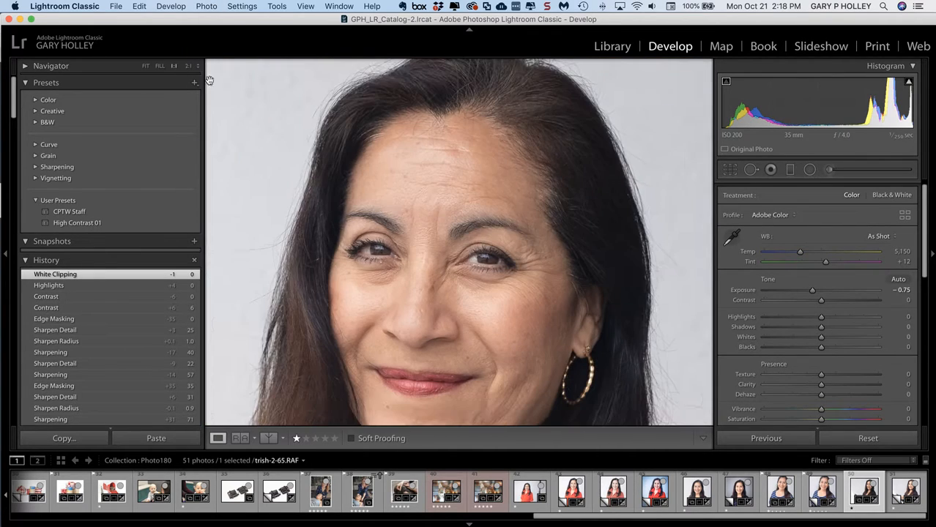
drag(522, 209, 656, 186)
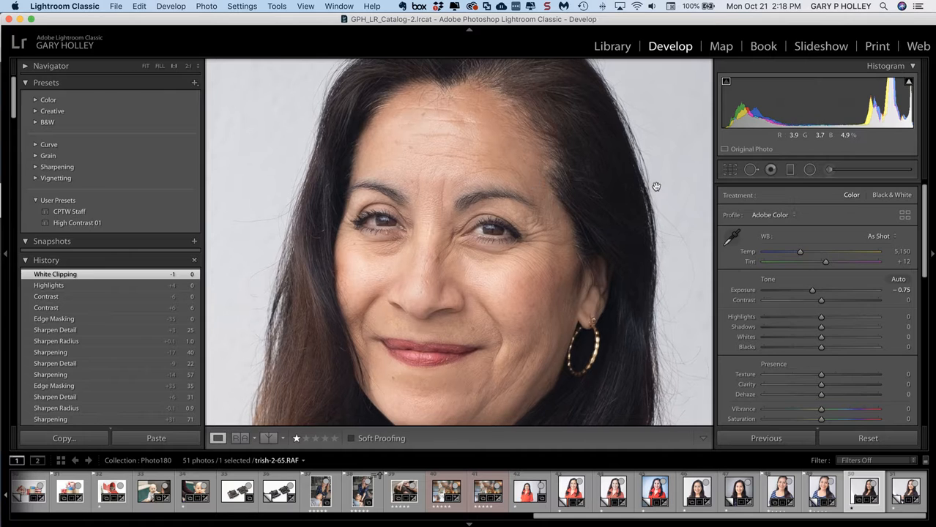
Activate Spot Removal with Visualize Spots enabled and adjust the visualization threshold so blemishes stand out from the skin texture
click(752, 171)
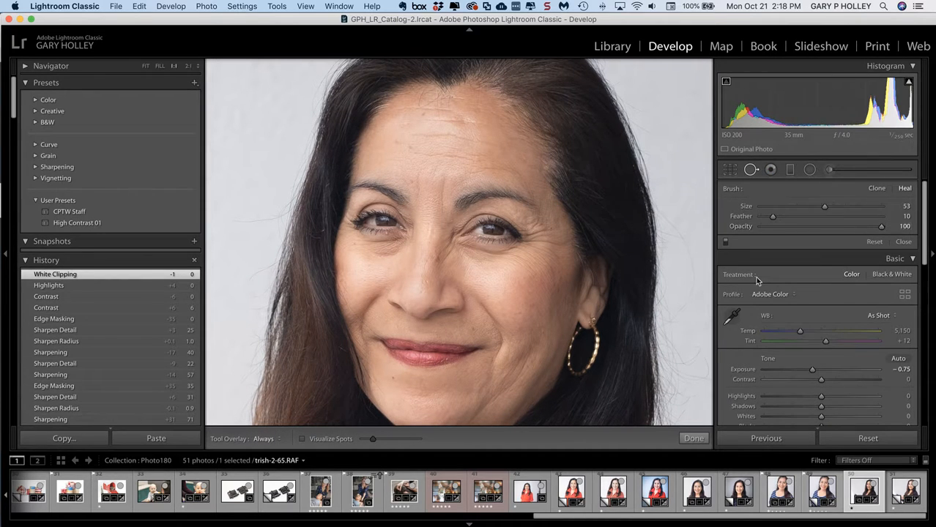
click(331, 439)
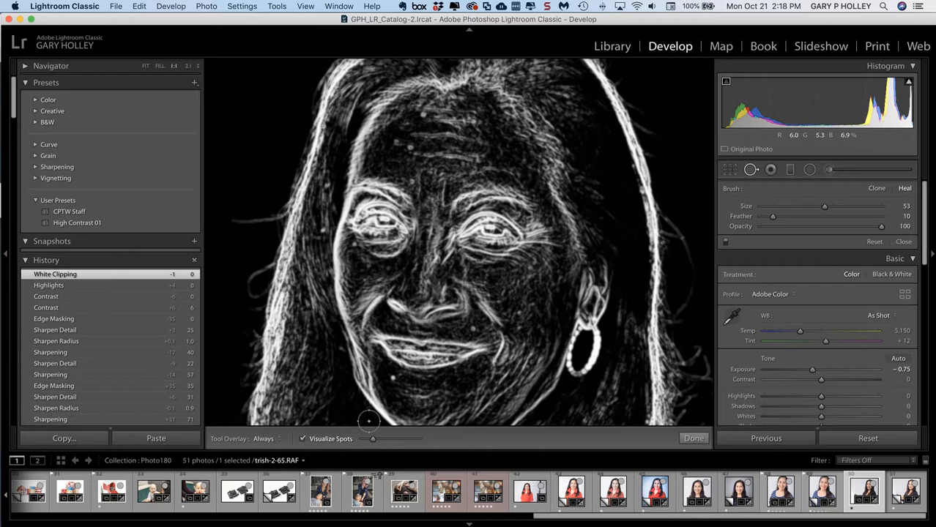
drag(372, 439, 362, 440)
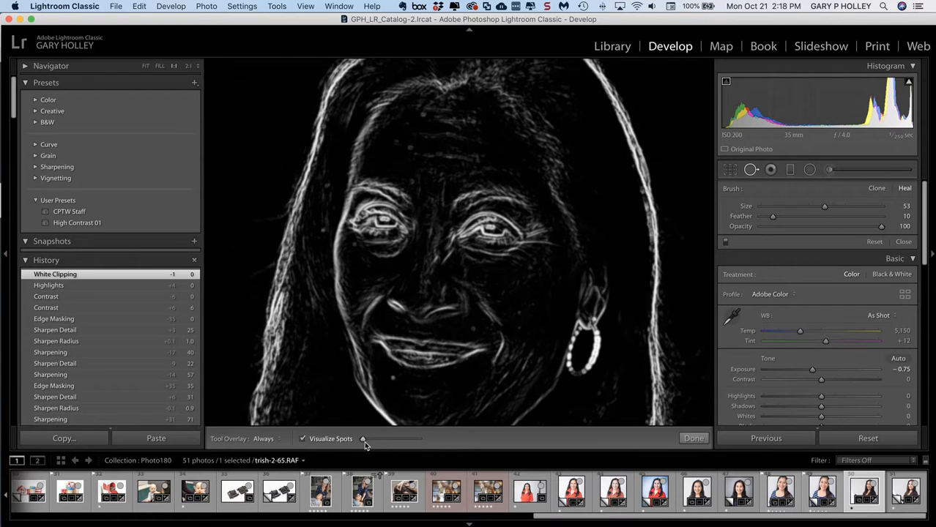
drag(363, 439, 379, 440)
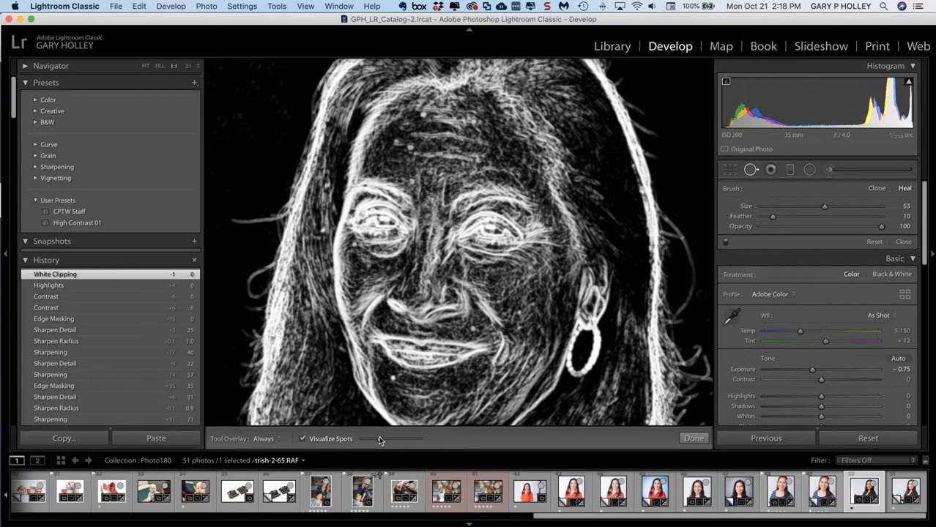
drag(378, 440, 374, 439)
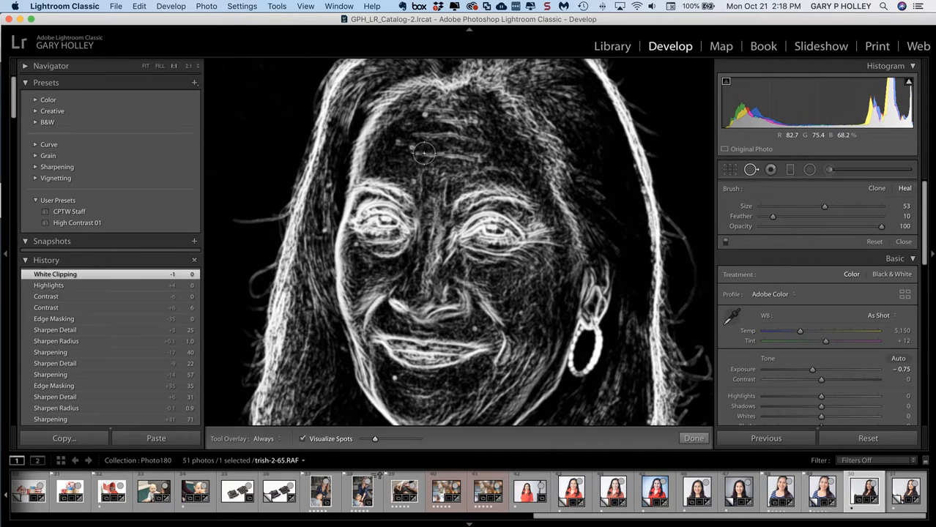
Heal three forehead spots with a size 28, feather 23 brush, moving the first one's source to the clear skin just below it
key(super+=)
drag(453, 150, 511, 387)
scroll(408, 272, down, 5)
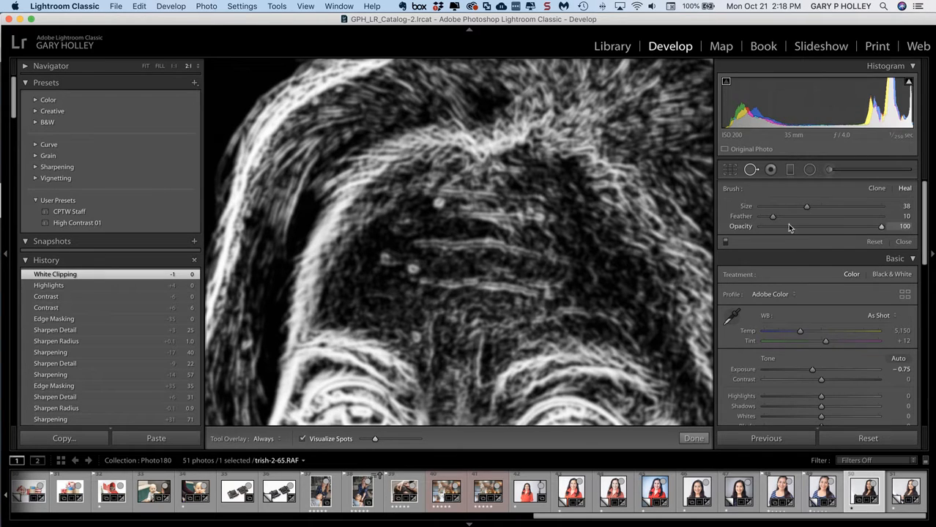
drag(785, 214, 787, 215)
scroll(438, 203, down, 3)
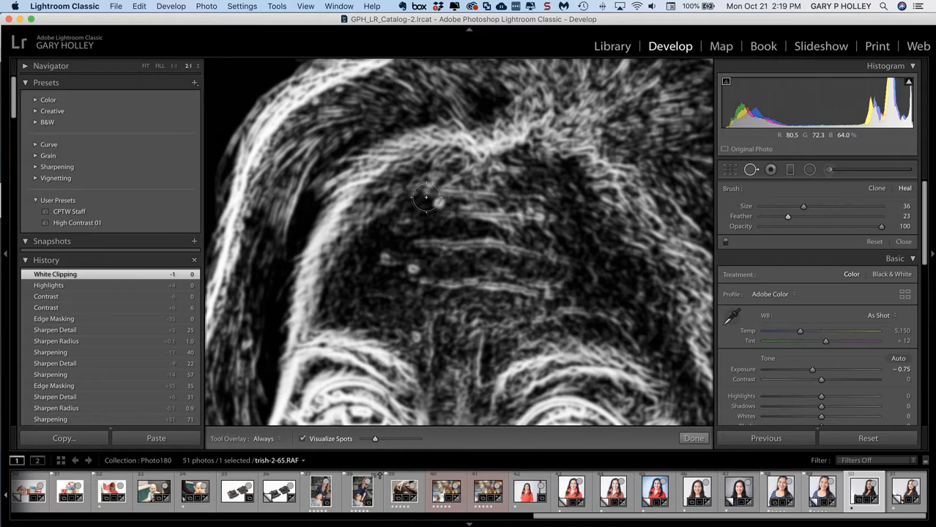
click(438, 203)
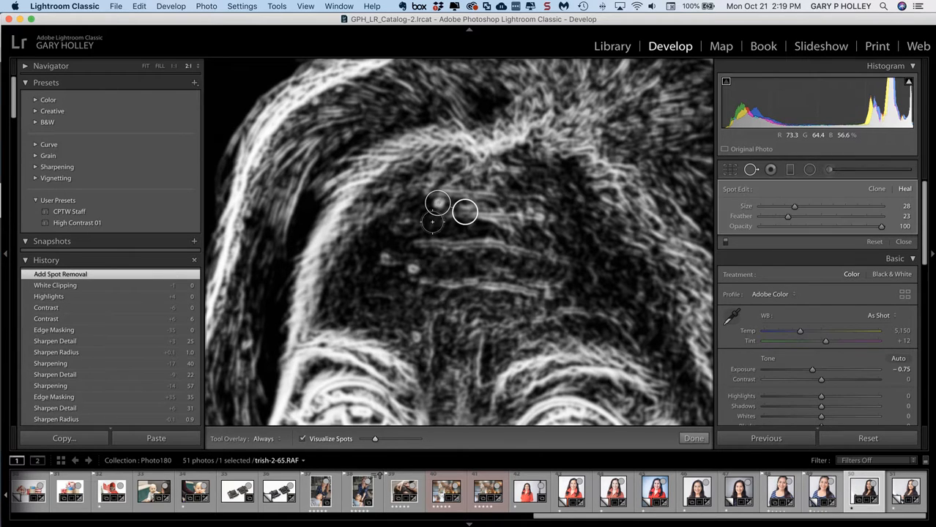
drag(468, 212, 418, 224)
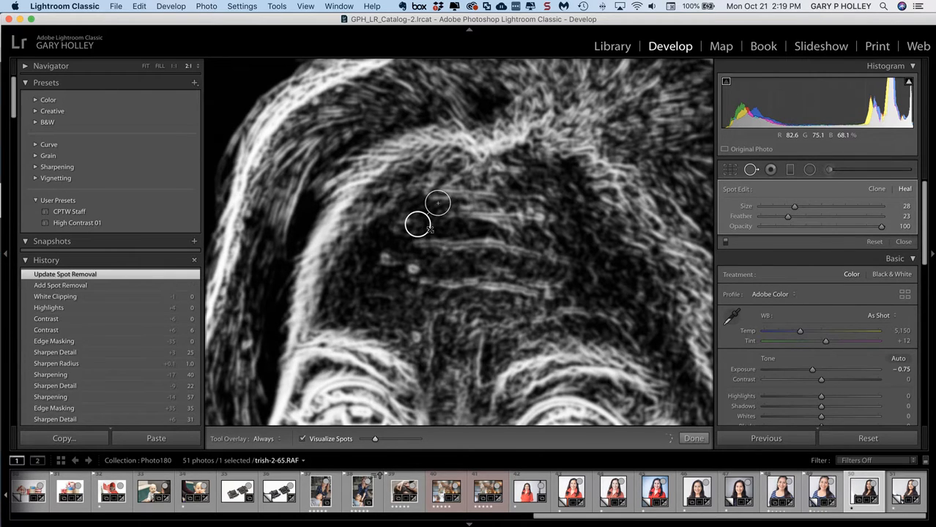
click(386, 258)
click(413, 267)
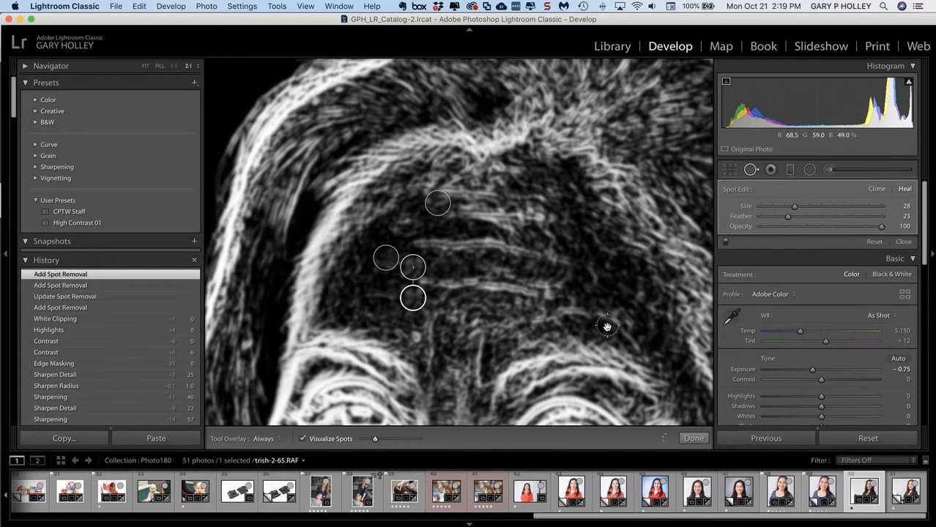
Heal the spots on the chin, above the upper lip and on the cheek using the same brush size
drag(606, 325, 468, 146)
mouse_move(469, 403)
mouse_down()
mouse_move(480, 270)
mouse_move(544, 167)
mouse_up()
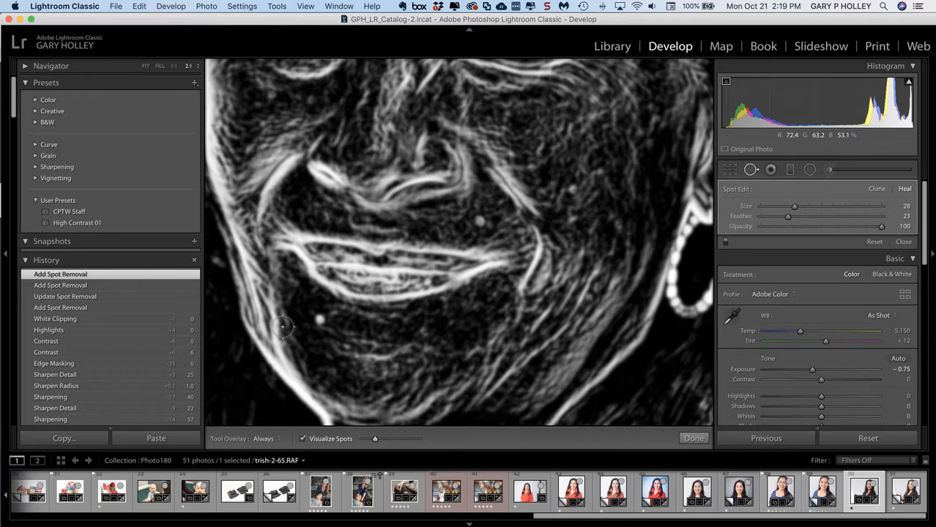
click(320, 320)
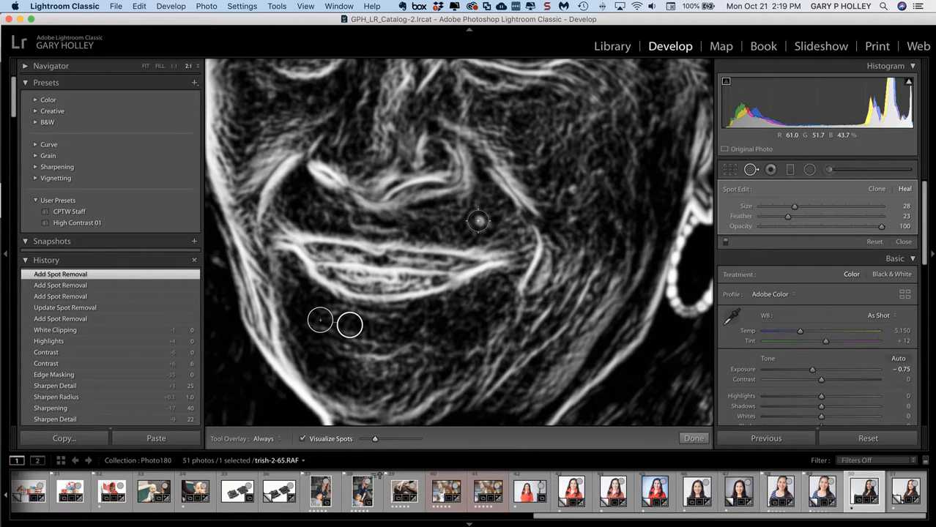
click(477, 220)
drag(569, 303, 581, 406)
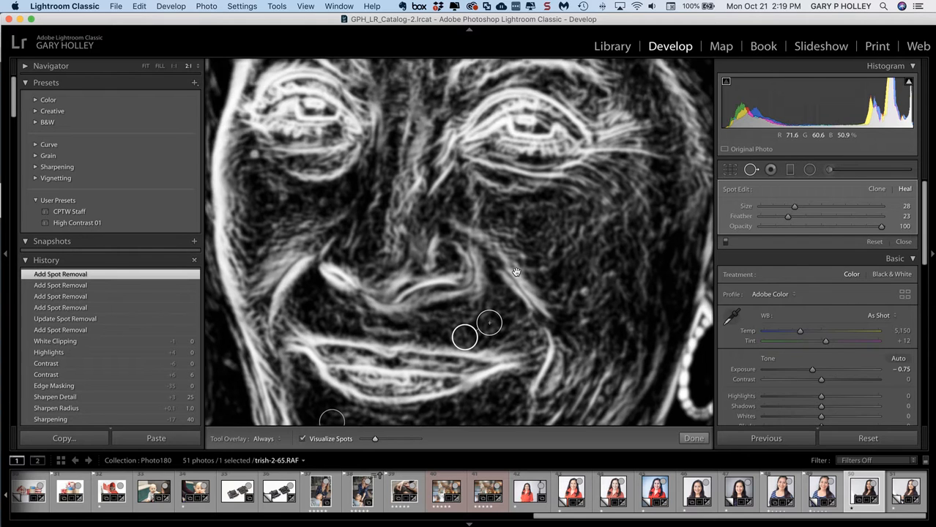
click(583, 291)
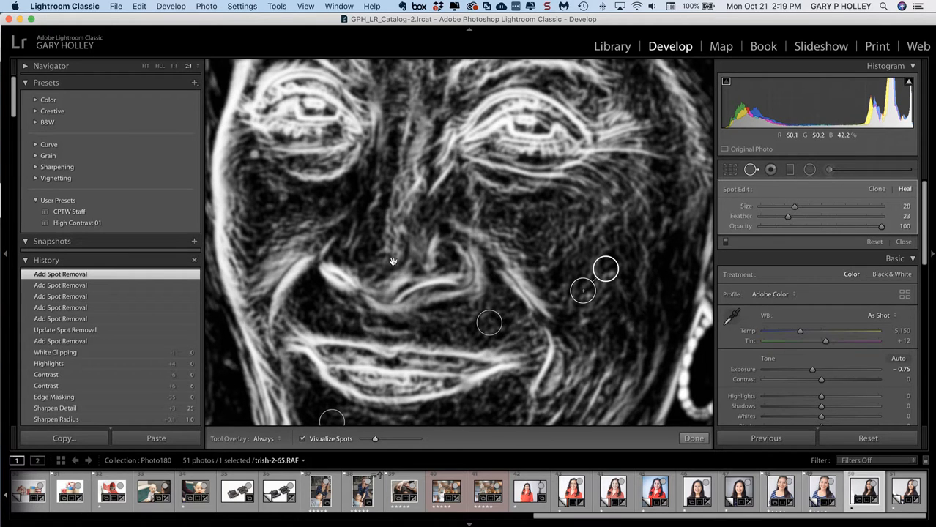
Reduce the brush size to 23 and heal the spots beside the eye and above the eyebrow, repositioning the latter's source
mouse_move(358, 257)
mouse_down()
mouse_move(506, 272)
mouse_move(532, 293)
mouse_move(472, 311)
mouse_move(441, 347)
mouse_up()
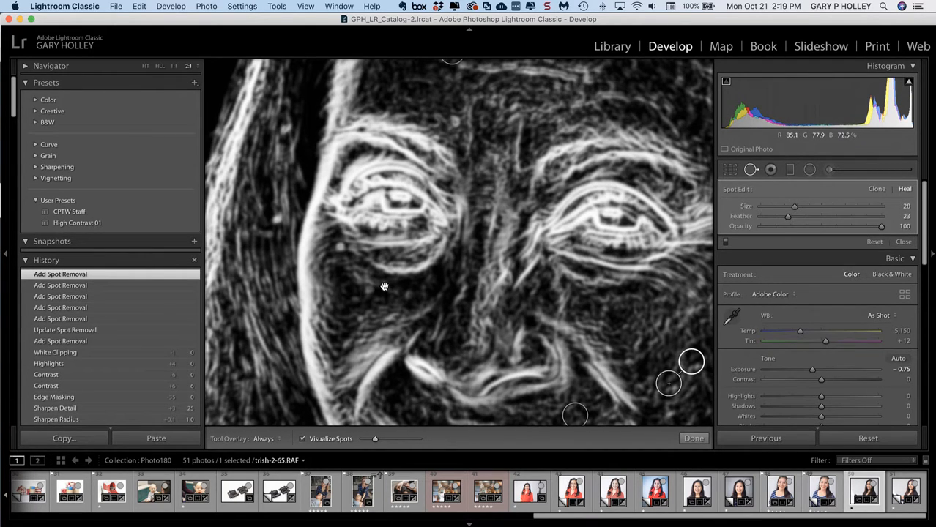
scroll(342, 249, down, 5)
click(339, 249)
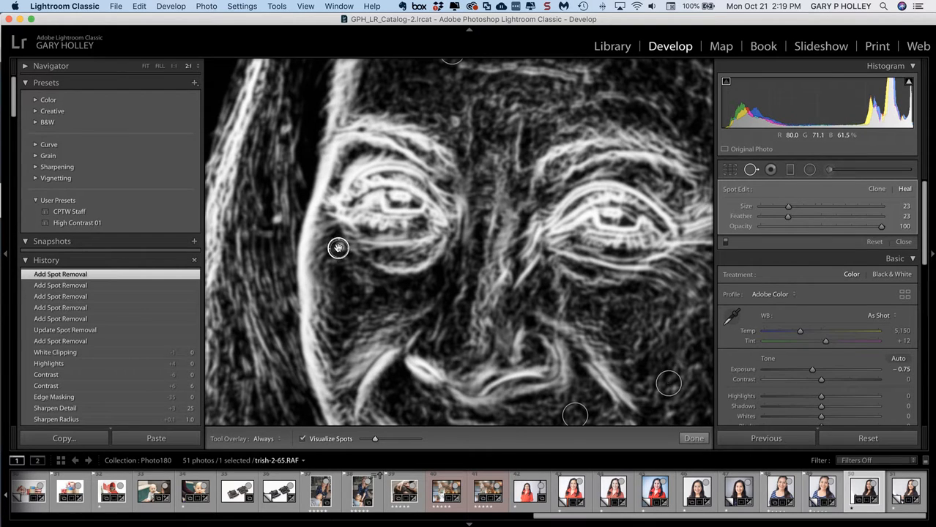
click(454, 120)
drag(499, 127, 441, 99)
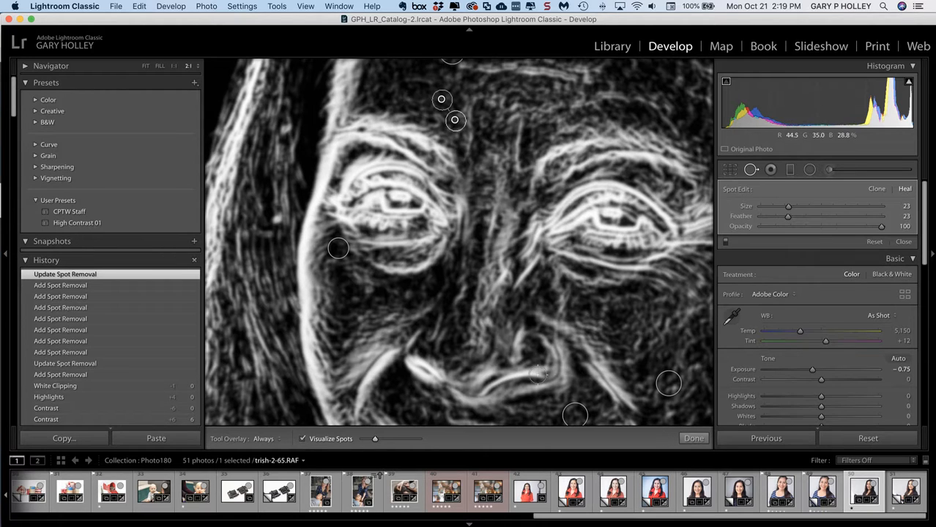
Turn off Visualize Spots and set the Tool Overlay to Auto
click(323, 440)
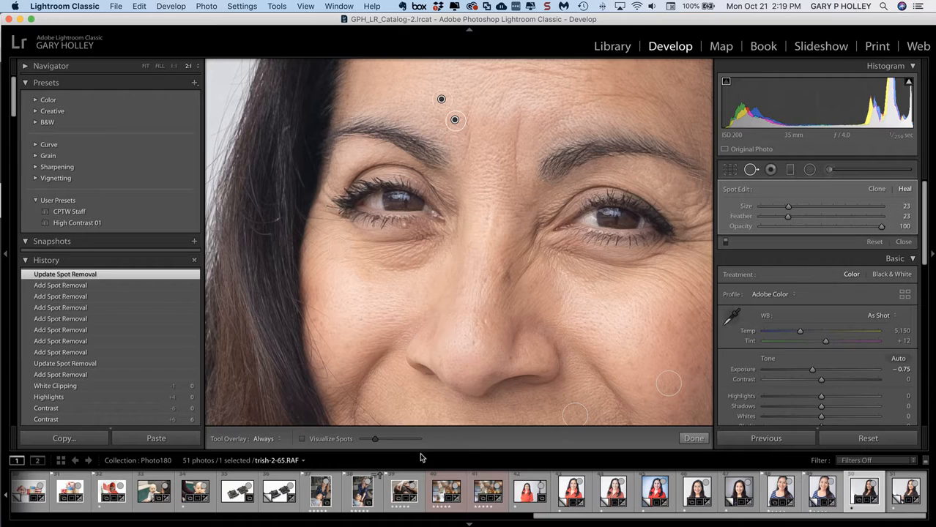
click(281, 442)
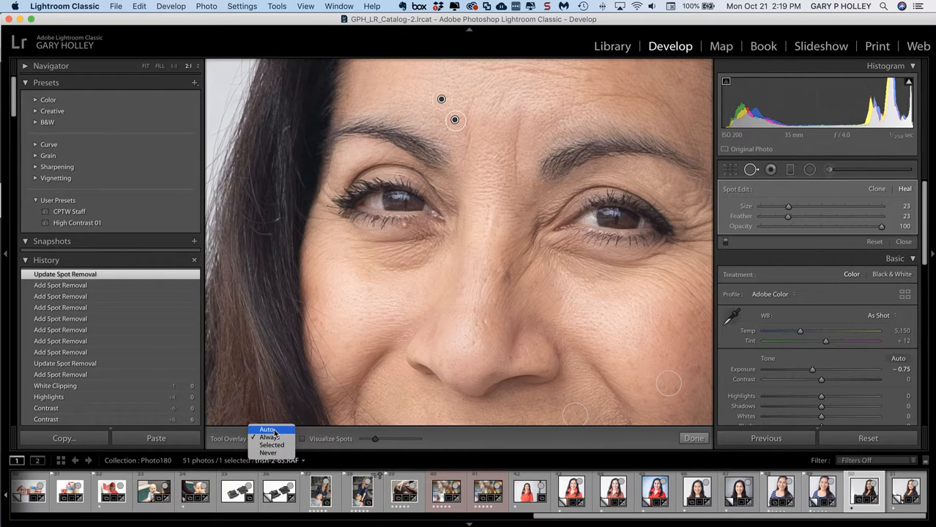
click(270, 430)
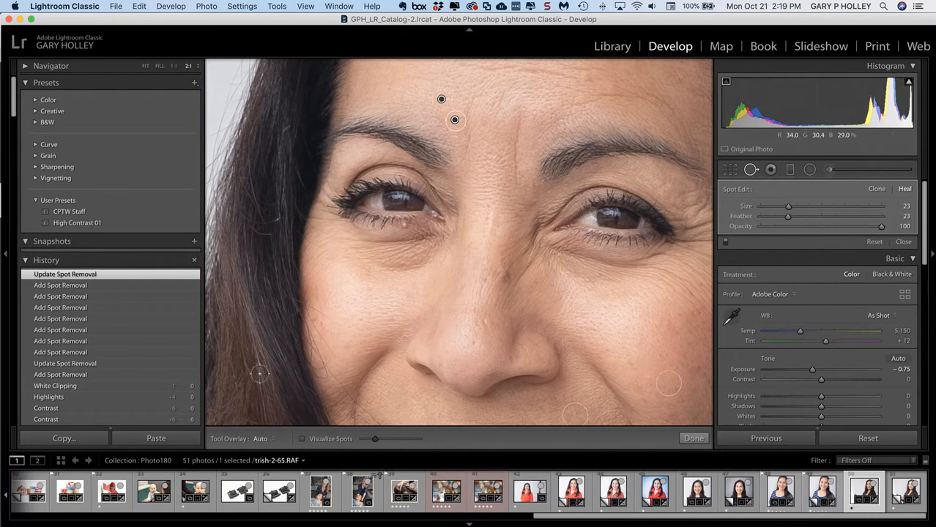
Reset all spot removals to view the unretouched face at 1:1, and undo the reset
key(super+minus)
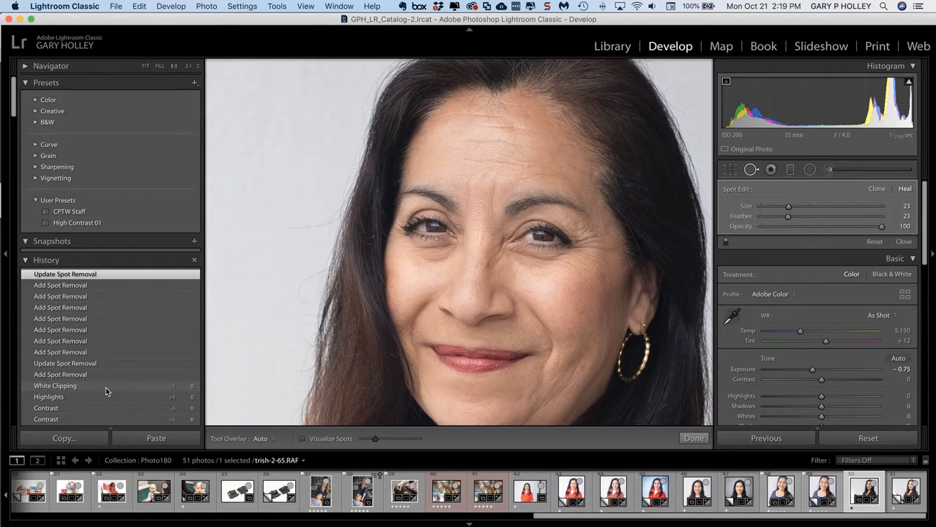
drag(523, 302, 497, 265)
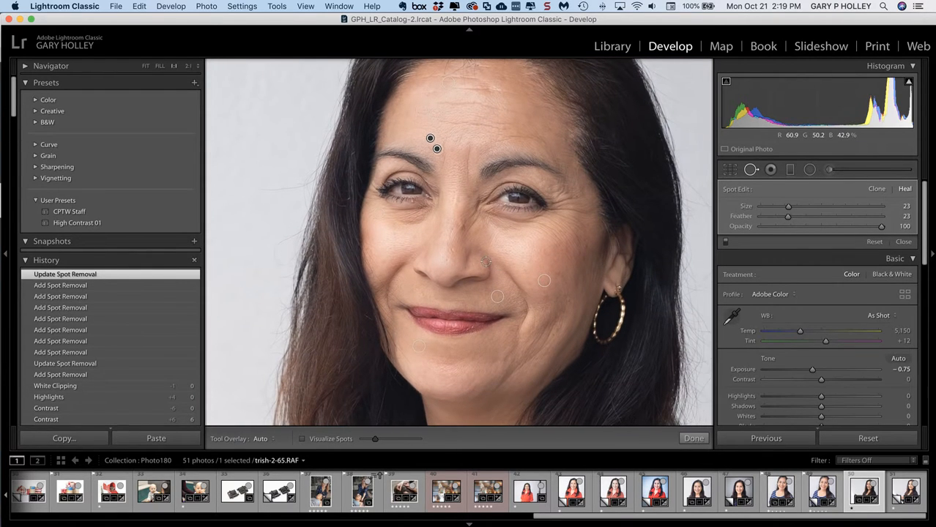
click(874, 242)
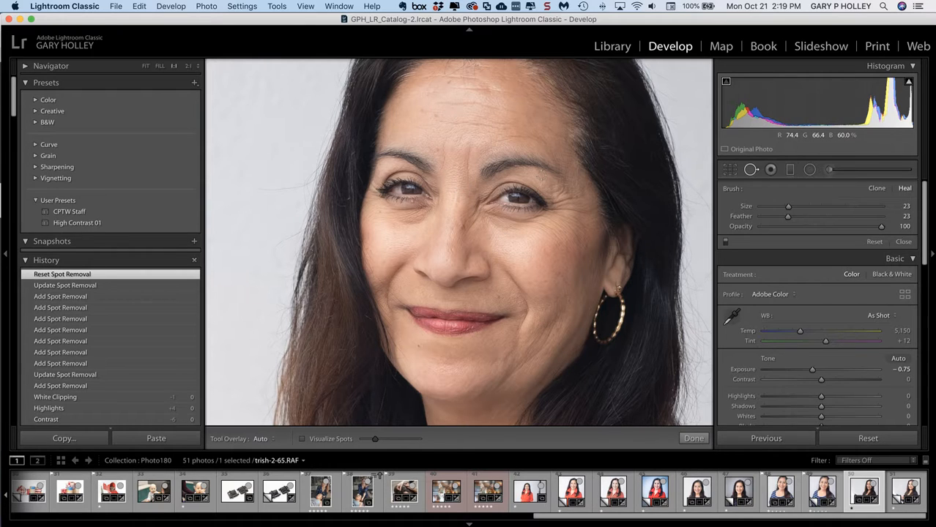
key(super+z)
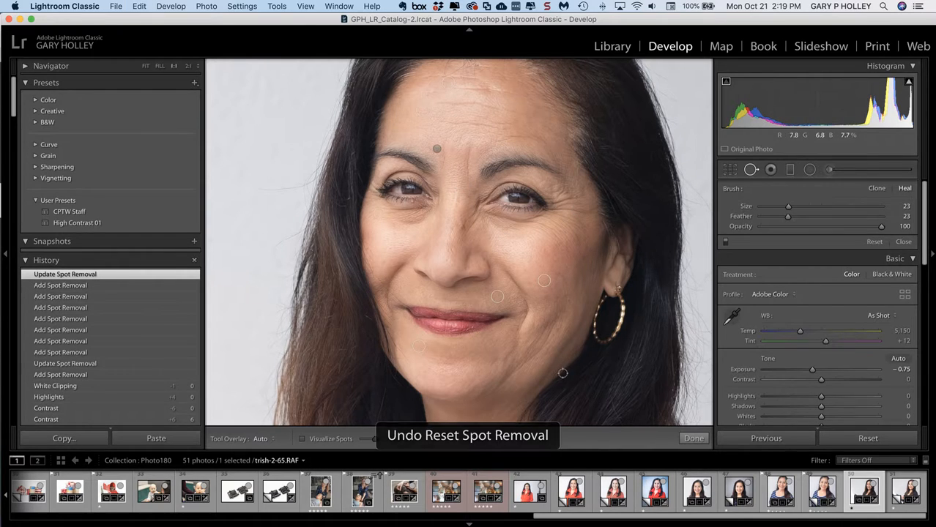